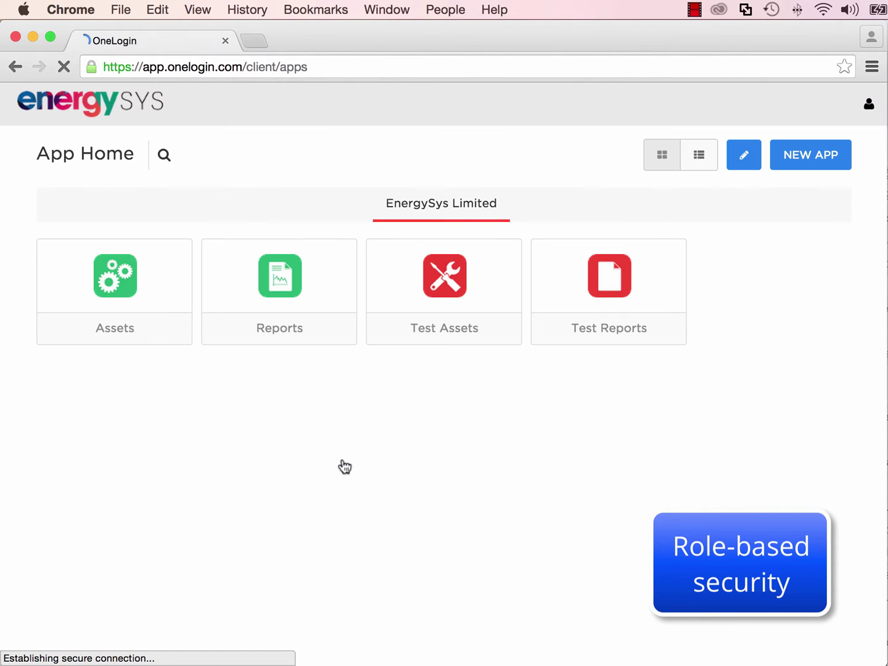
- List all fields in the Assets app and open Alice's details to see its partner interests and wells
{"action": "left_click", "coordinate": [140, 294]}
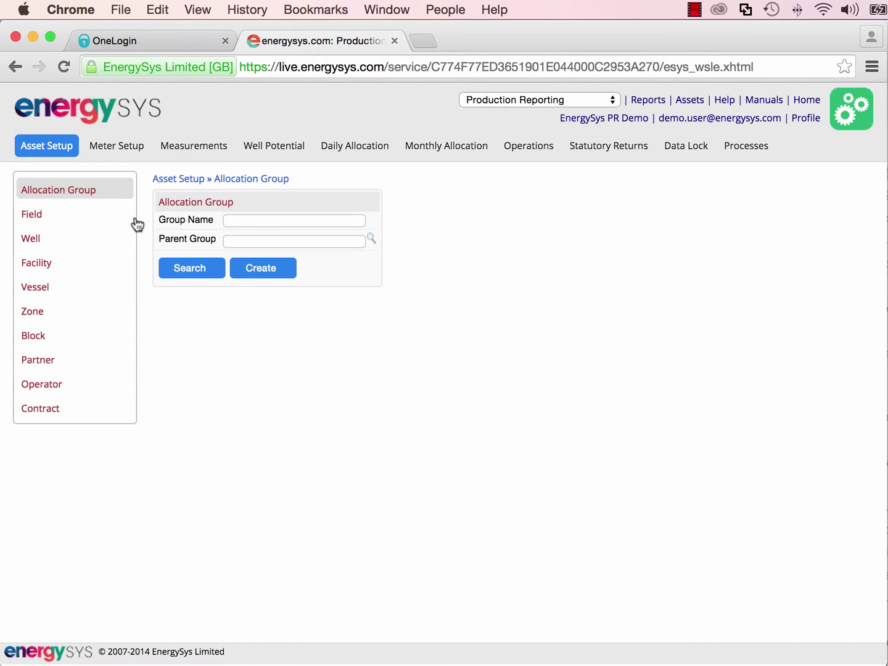
{"action": "left_click", "coordinate": [92, 221]}
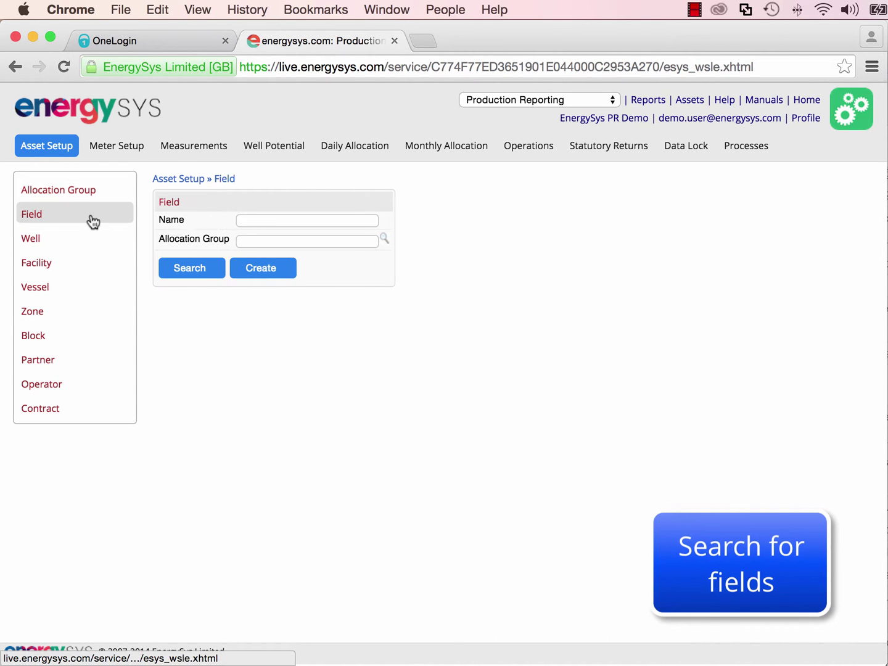
{"action": "left_click", "coordinate": [193, 268]}
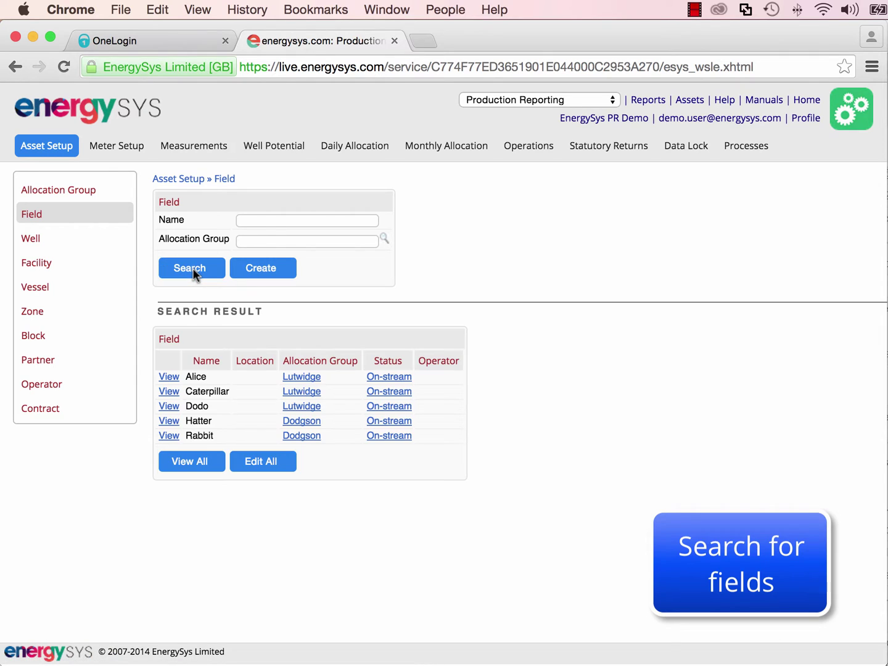
{"action": "left_click", "coordinate": [172, 377]}
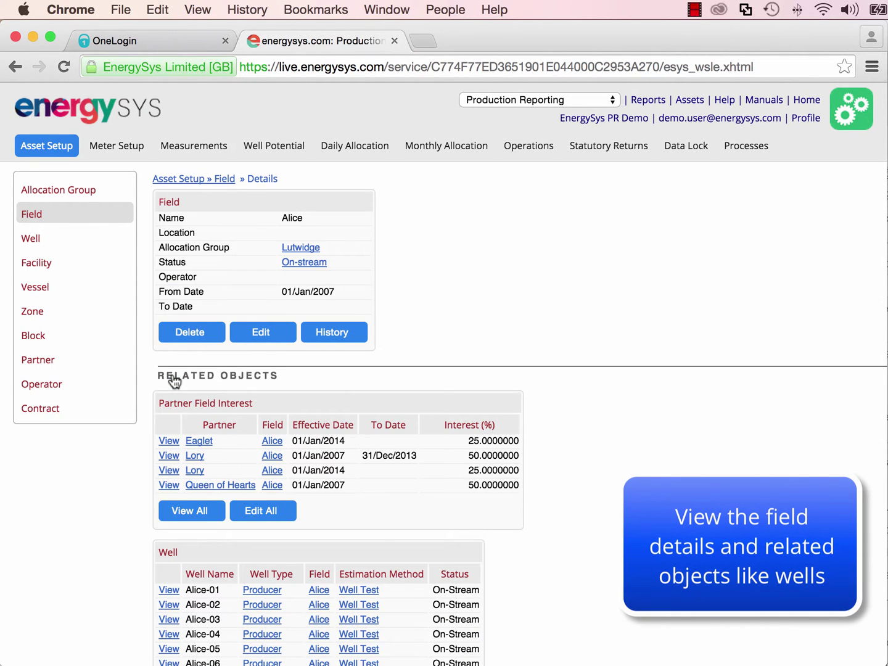
{"action": "scroll", "coordinate": [175, 381], "scroll_direction": "down", "scroll_amount": 3}
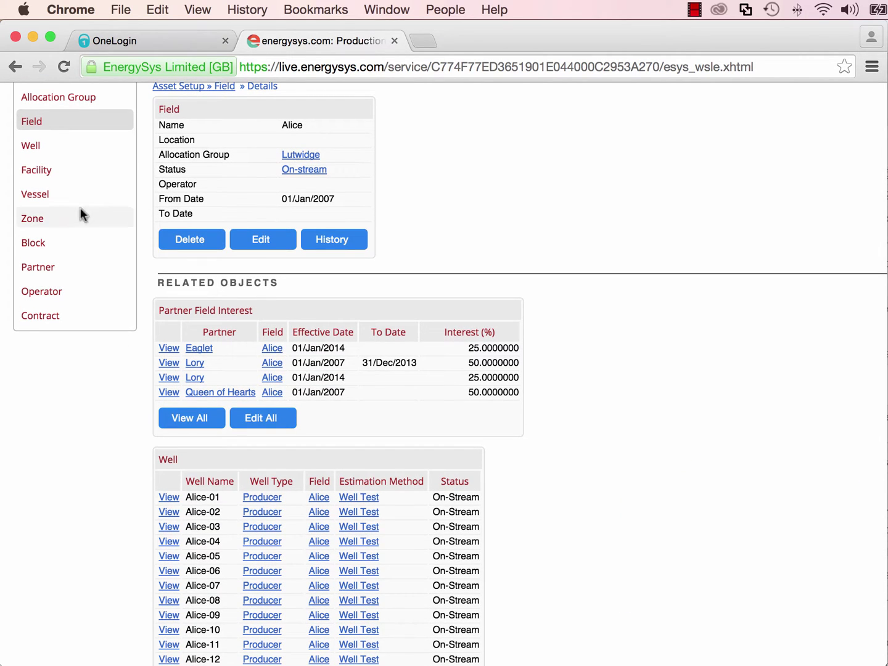
- Search wells with the wildcard name filter 'A*'
{"action": "left_click", "coordinate": [65, 147]}
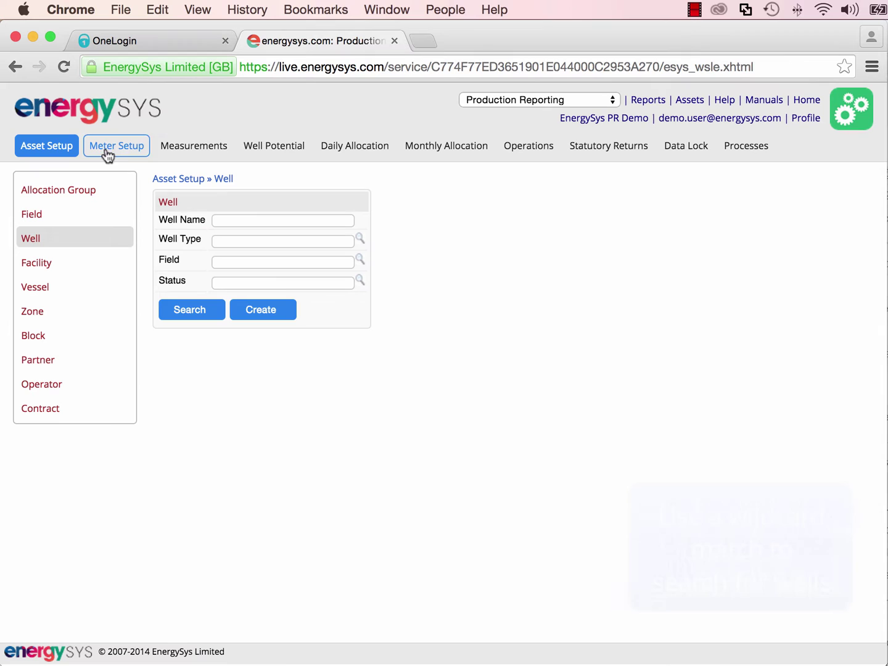
{"action": "left_click", "coordinate": [239, 220]}
{"action": "type", "text": "A*"}
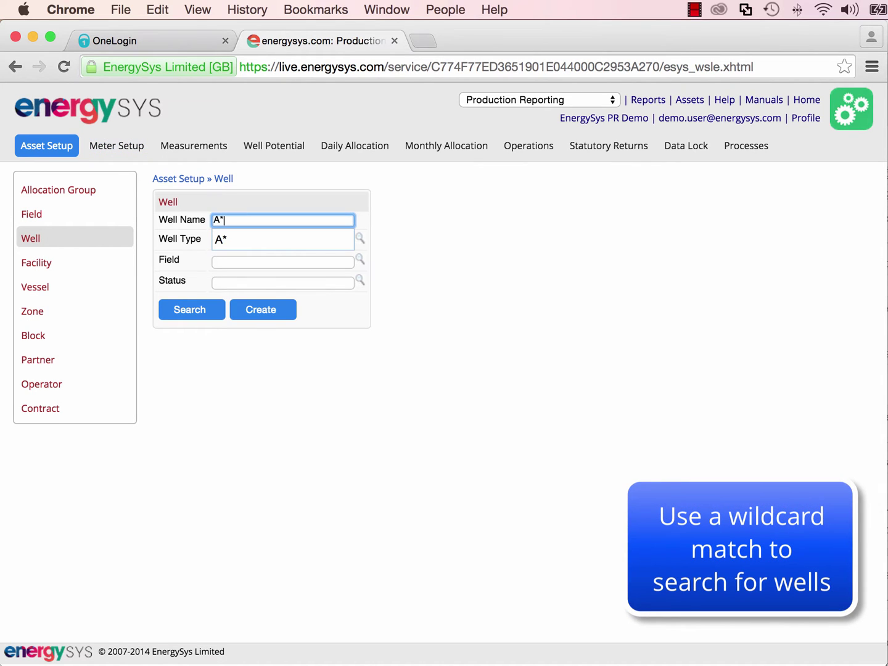
{"action": "key", "text": "Return"}
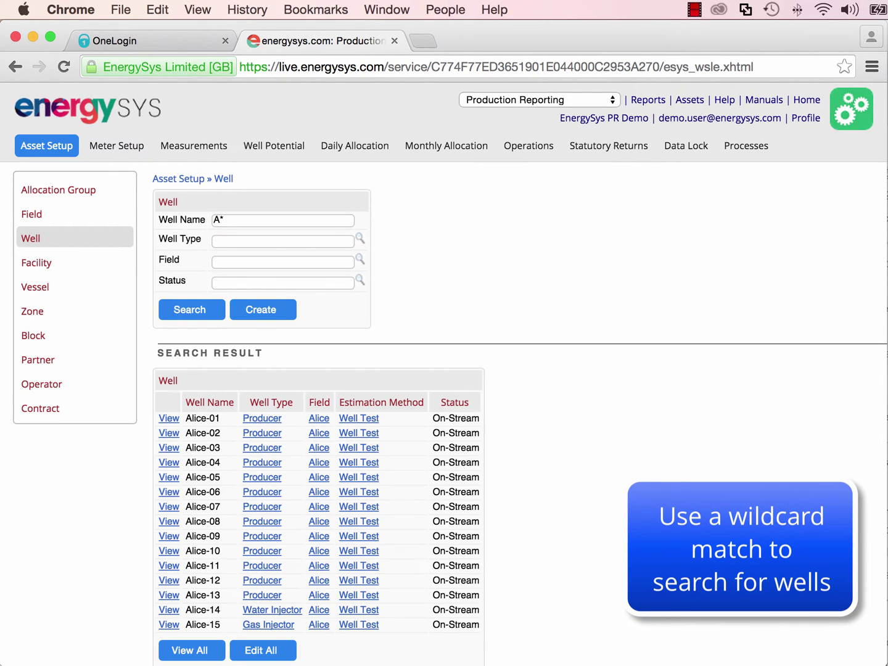
- Open well Alice-01's details and review its documents and zones
{"action": "left_click", "coordinate": [170, 419]}
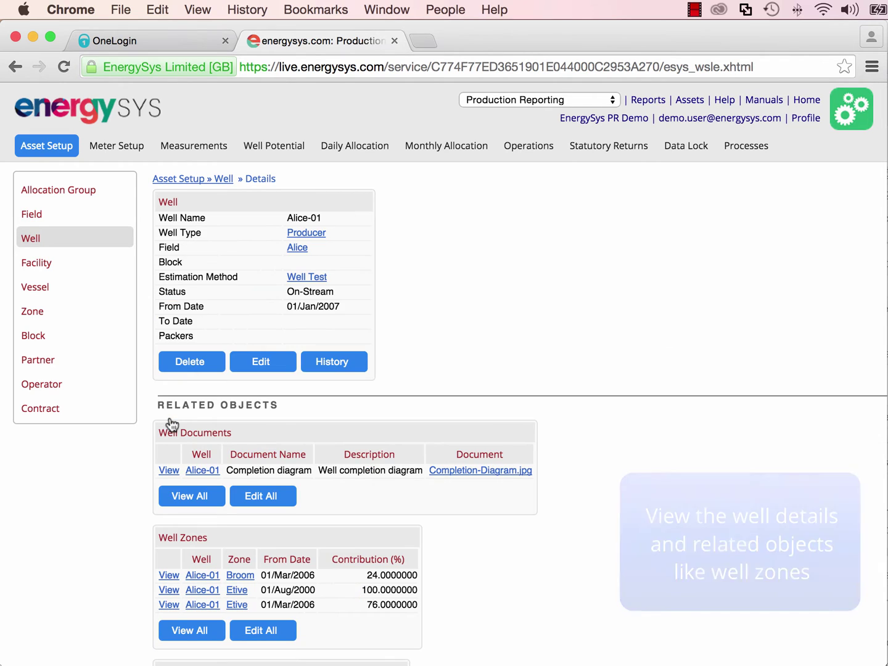
{"action": "scroll", "coordinate": [171, 424], "scroll_direction": "down", "scroll_amount": 3}
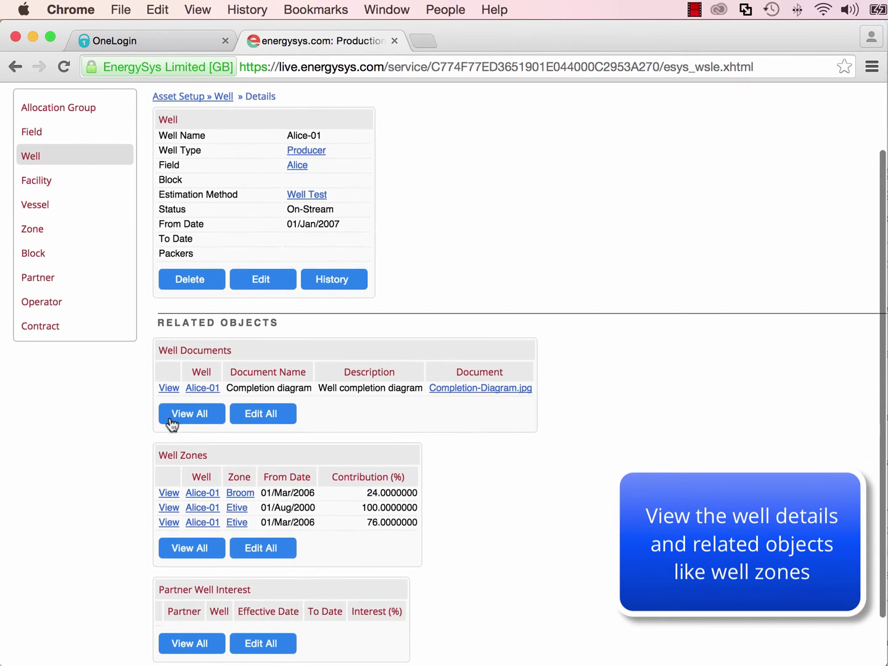
{"action": "scroll", "coordinate": [171, 424], "scroll_direction": "up", "scroll_amount": 1}
{"action": "scroll", "coordinate": [171, 425], "scroll_direction": "up", "scroll_amount": 2}
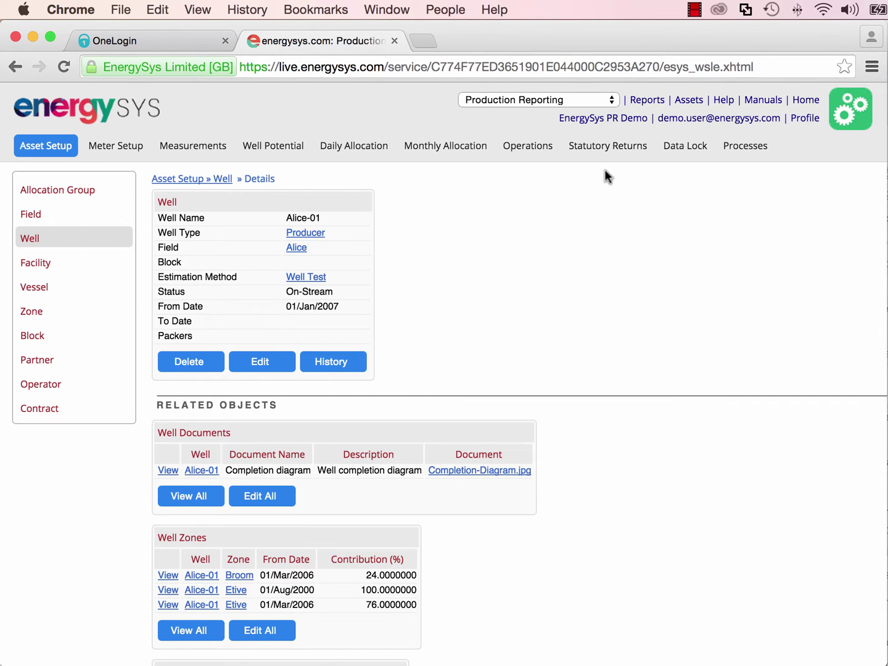
- Run the Import Meter Readings process with the file Demo_Meter_Readings_Import.xls
{"action": "left_click", "coordinate": [742, 145]}
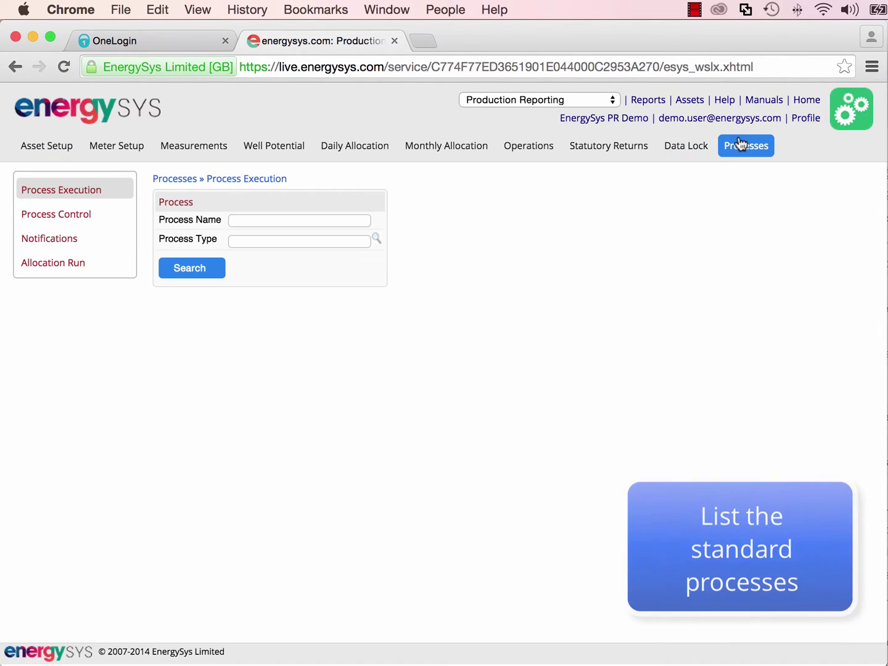
{"action": "left_click", "coordinate": [196, 268]}
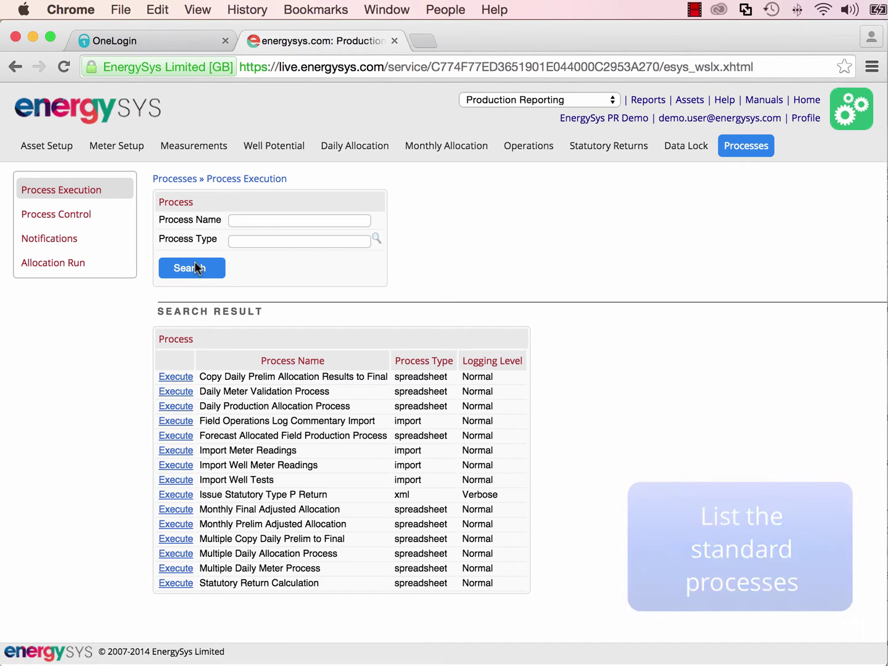
{"action": "left_click", "coordinate": [176, 452]}
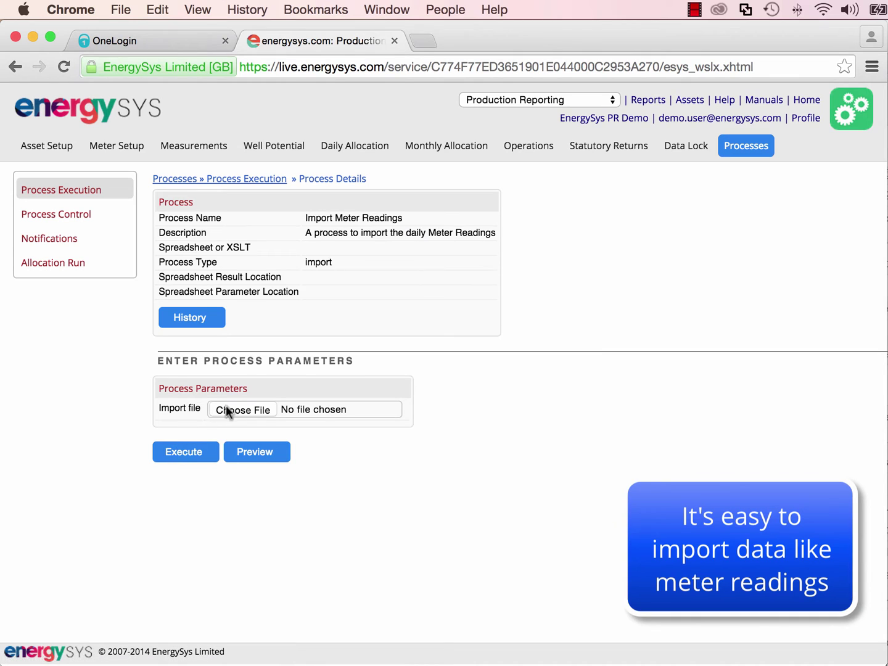
{"action": "left_click", "coordinate": [233, 404]}
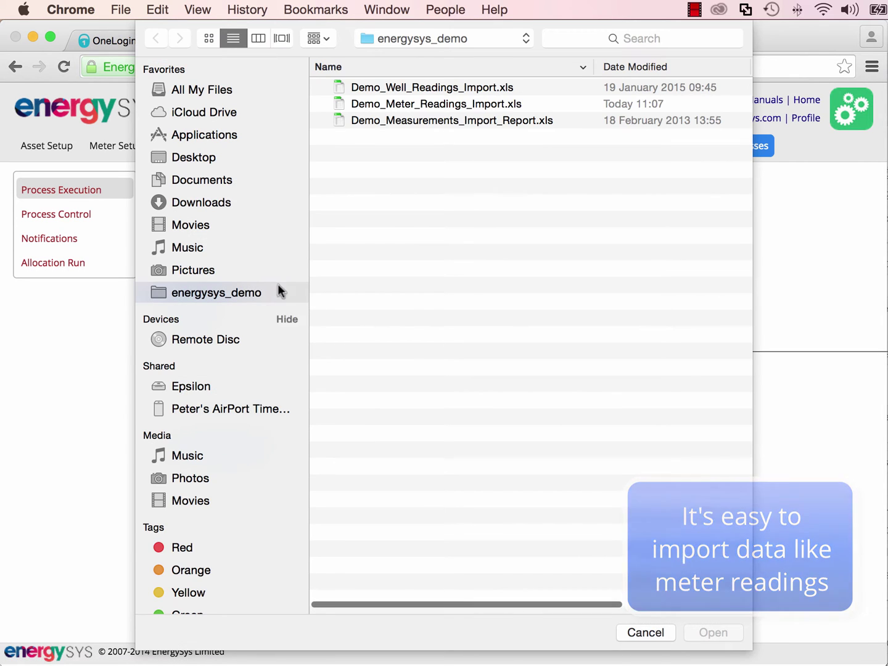
{"action": "left_click", "coordinate": [411, 104]}
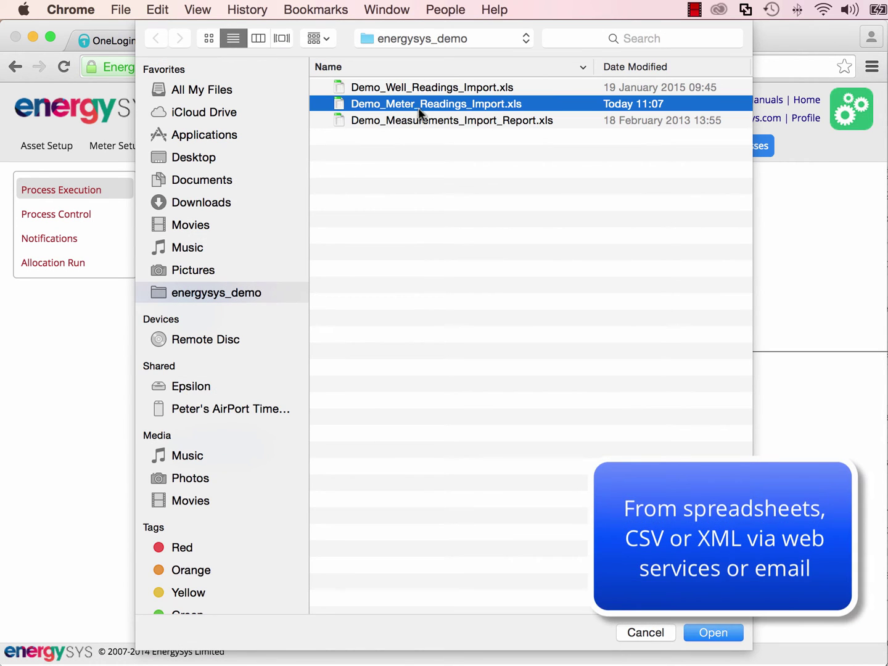
{"action": "left_click", "coordinate": [710, 635]}
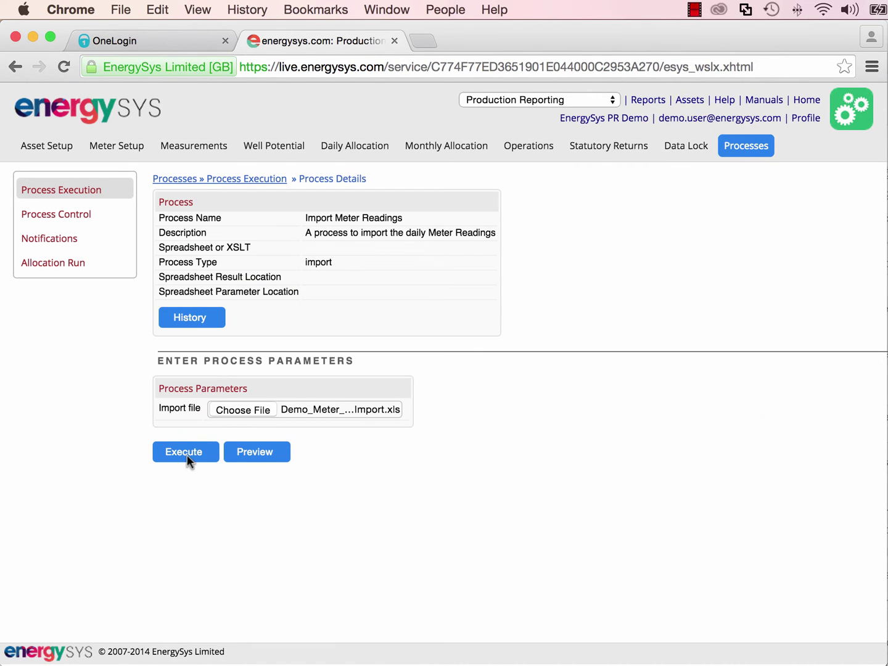
{"action": "left_click", "coordinate": [186, 453]}
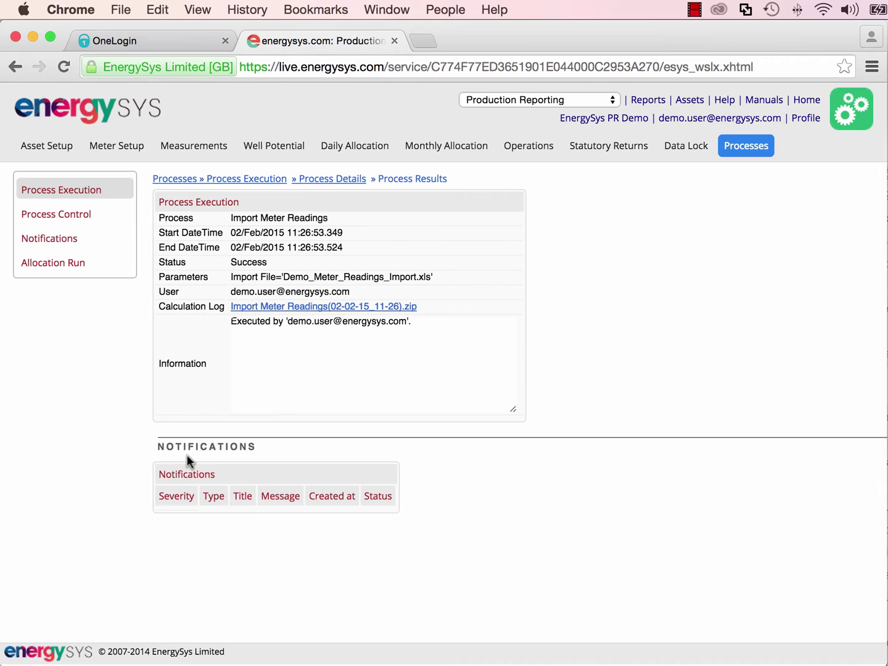
- Set up the Daily Meter Validation Process with production date 17/Jan/2015
{"action": "left_click", "coordinate": [268, 179]}
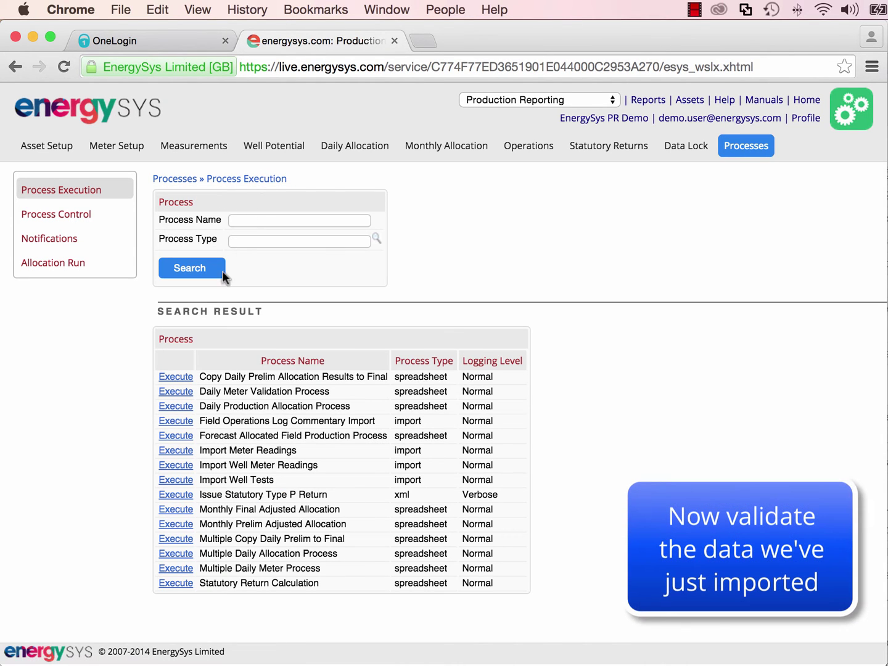
{"action": "left_click", "coordinate": [177, 392]}
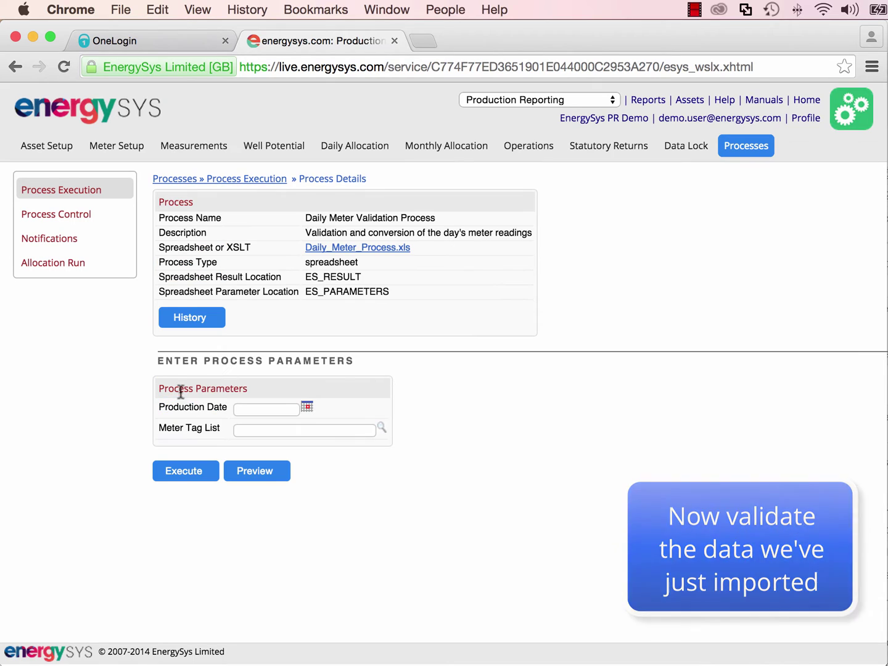
{"action": "left_click", "coordinate": [304, 408]}
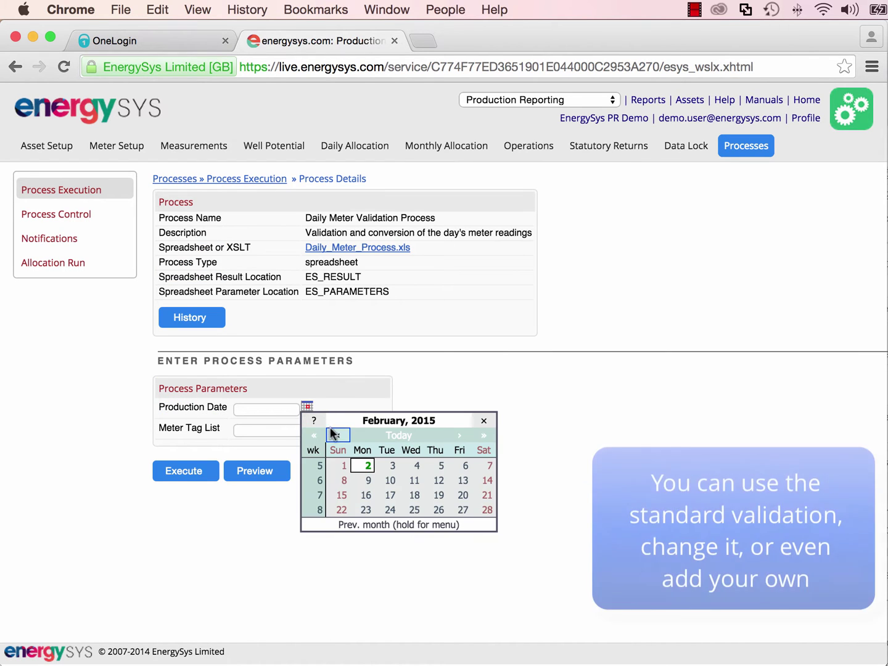
{"action": "left_click", "coordinate": [339, 436]}
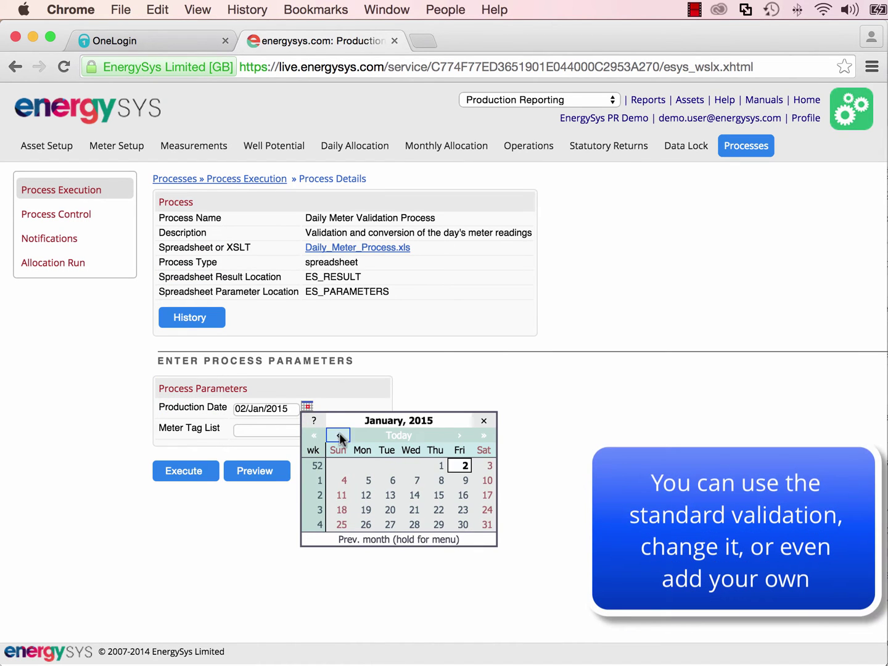
{"action": "left_click", "coordinate": [486, 494]}
- Select the Daily Meters tag list, run the validation and return to the process list
{"action": "left_click", "coordinate": [382, 430]}
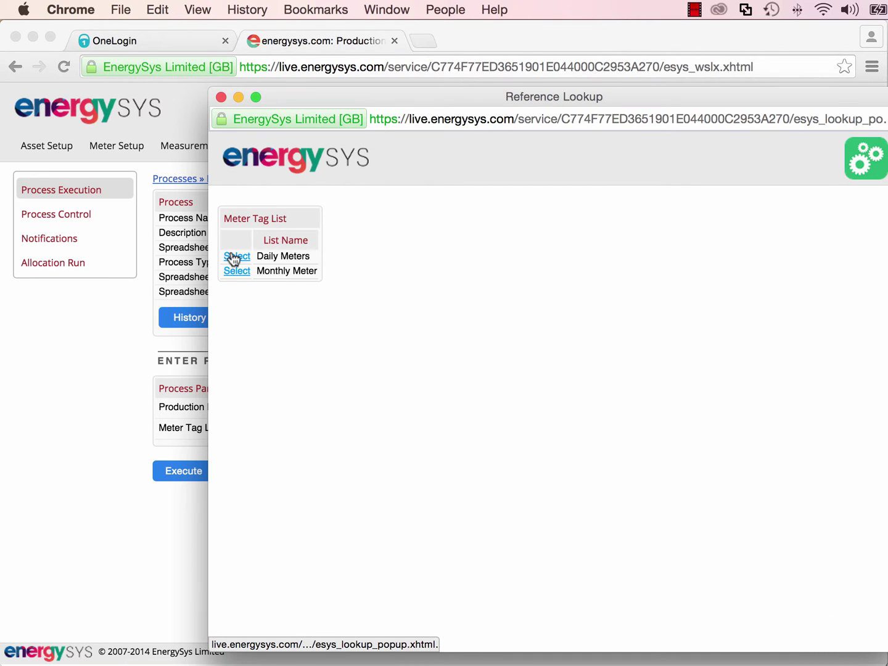
{"action": "left_click", "coordinate": [234, 257]}
{"action": "left_click", "coordinate": [183, 473]}
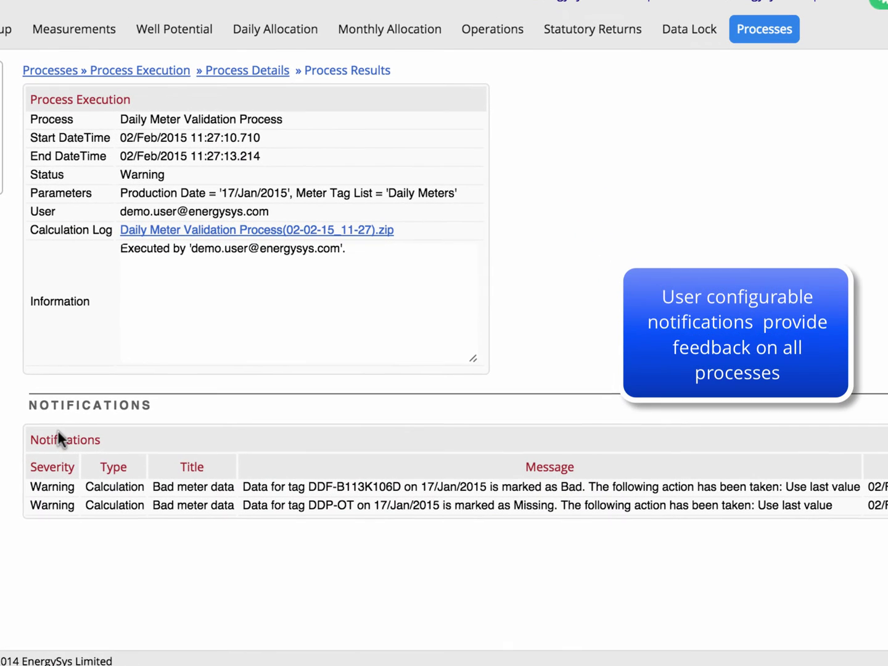
{"action": "left_click", "coordinate": [137, 71]}
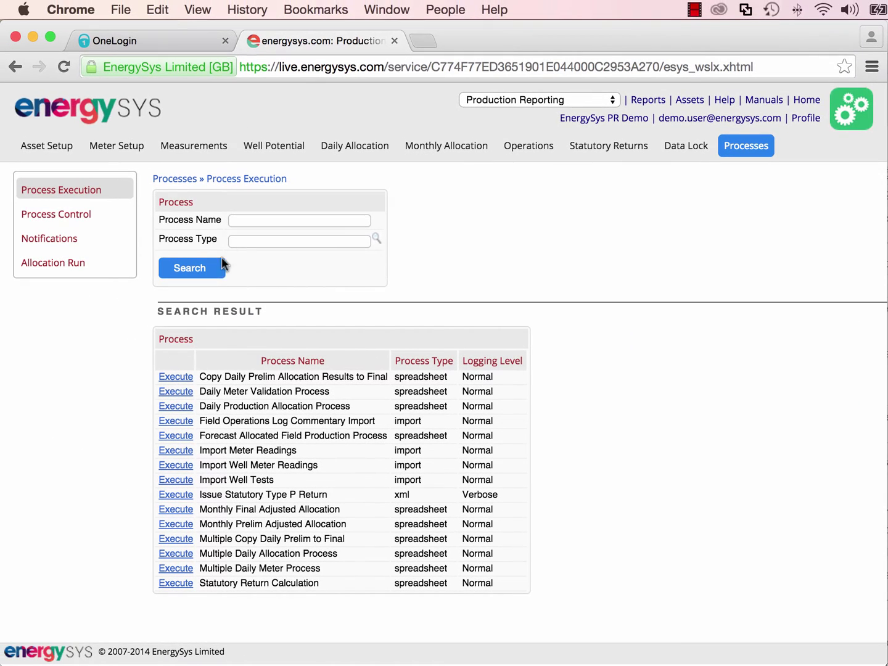
- Execute the Daily Production Allocation Process with date 17/Jan/2015 and result status Final
{"action": "left_click", "coordinate": [131, 391]}
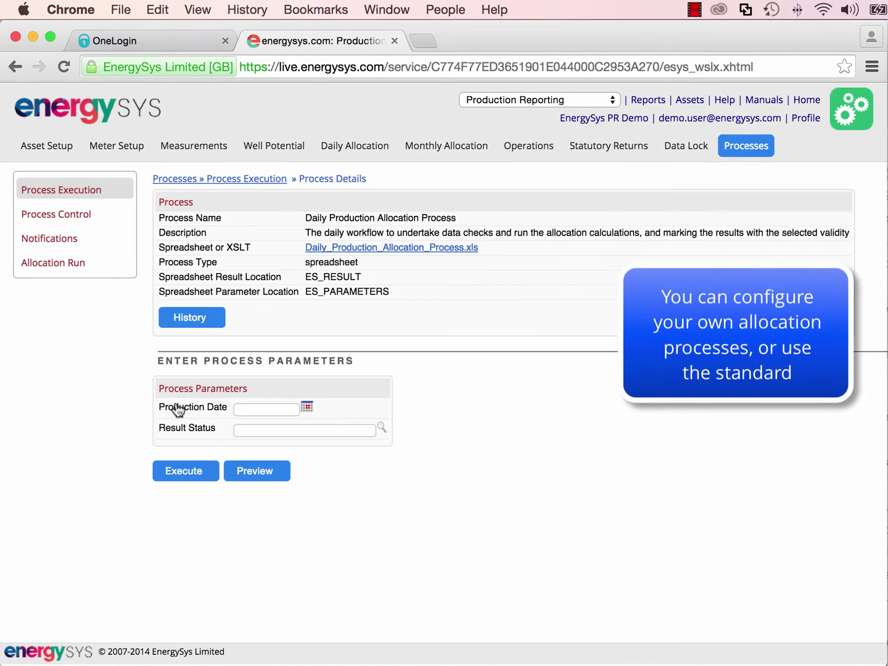
{"action": "left_click", "coordinate": [307, 408]}
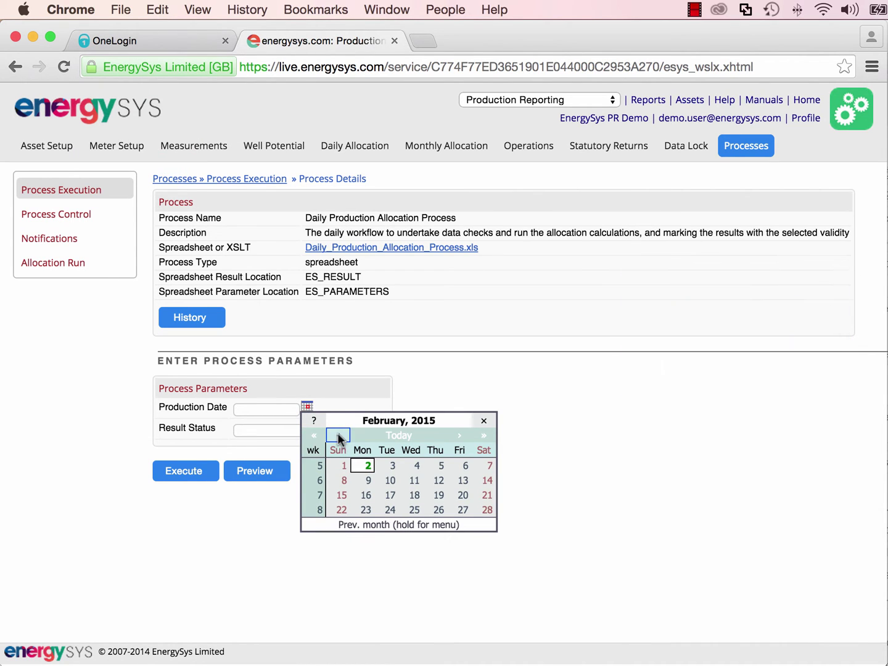
{"action": "left_click", "coordinate": [337, 439]}
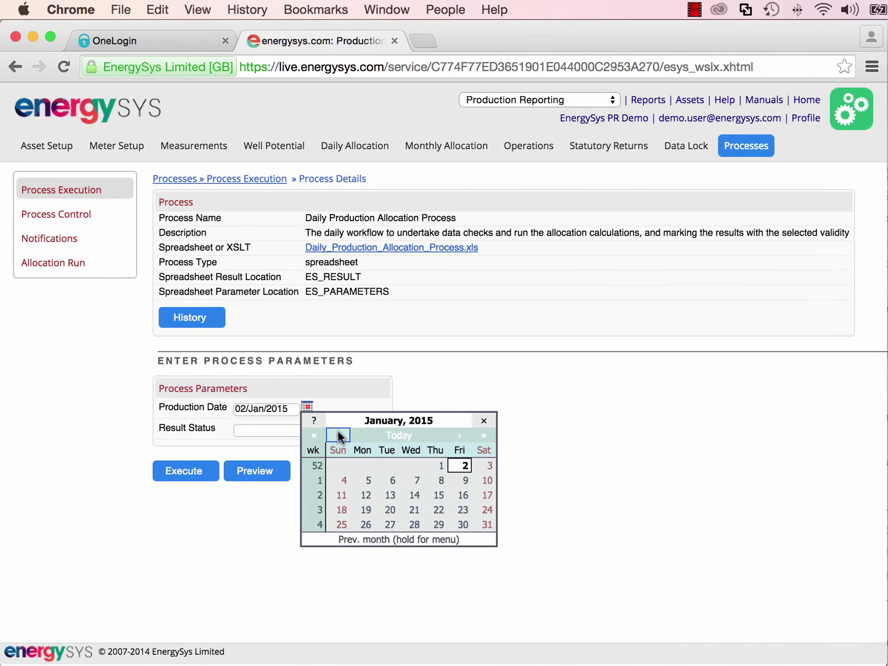
{"action": "left_click", "coordinate": [487, 495]}
{"action": "left_click", "coordinate": [381, 430]}
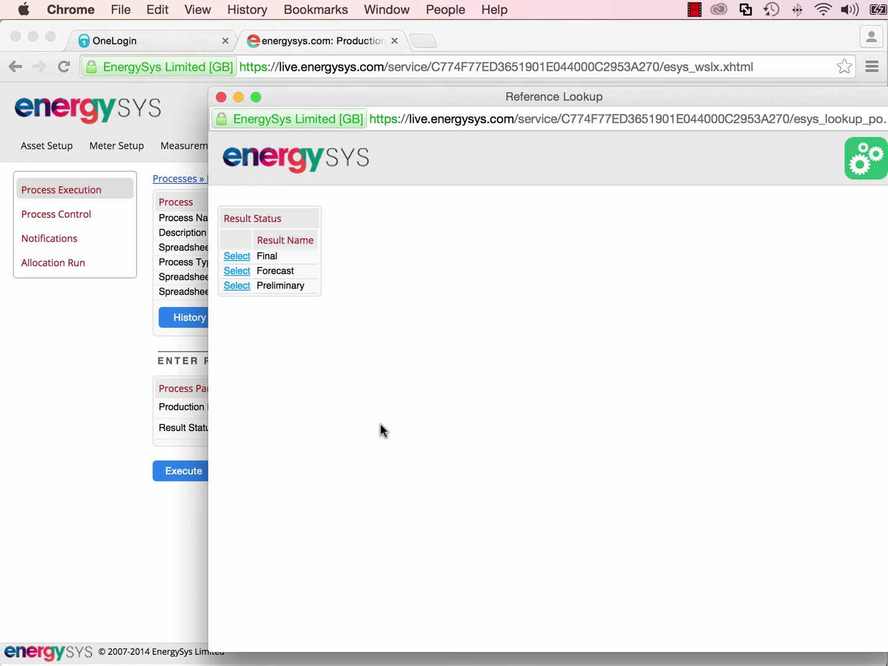
{"action": "left_click", "coordinate": [235, 255]}
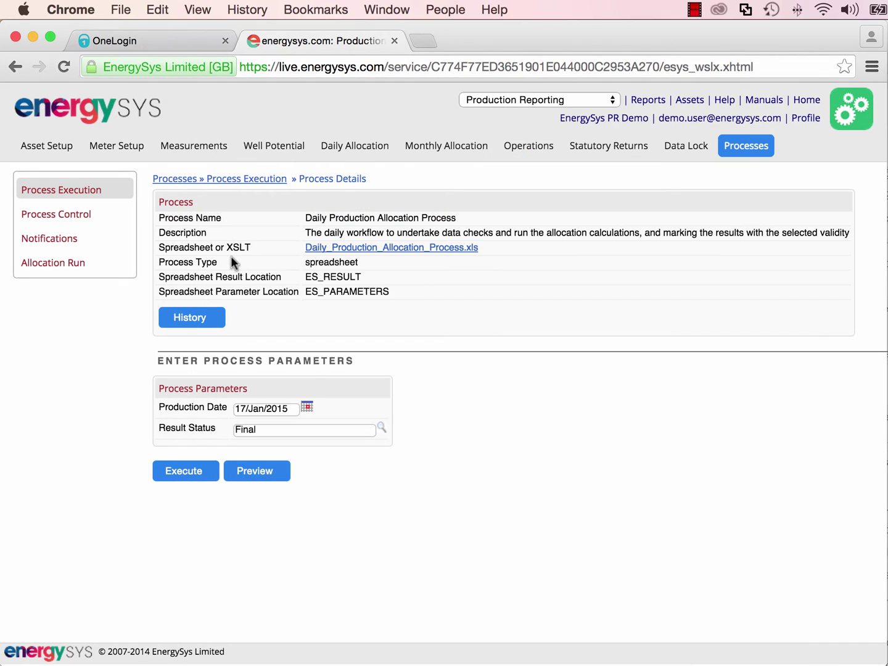
{"action": "left_click", "coordinate": [188, 472]}
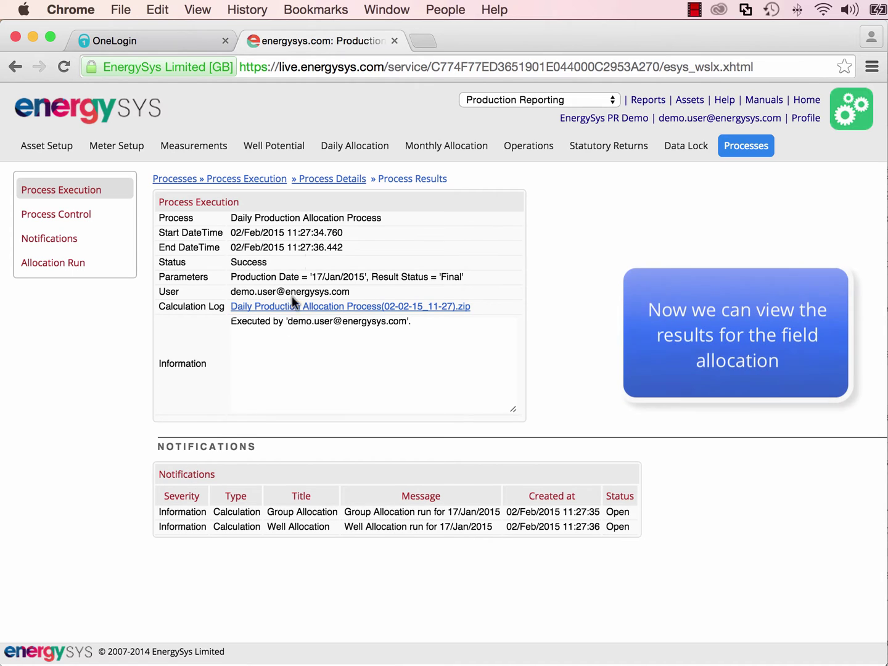
- Search Daily Field Allocation for production date 17/Jan/2015
{"action": "left_click", "coordinate": [359, 154]}
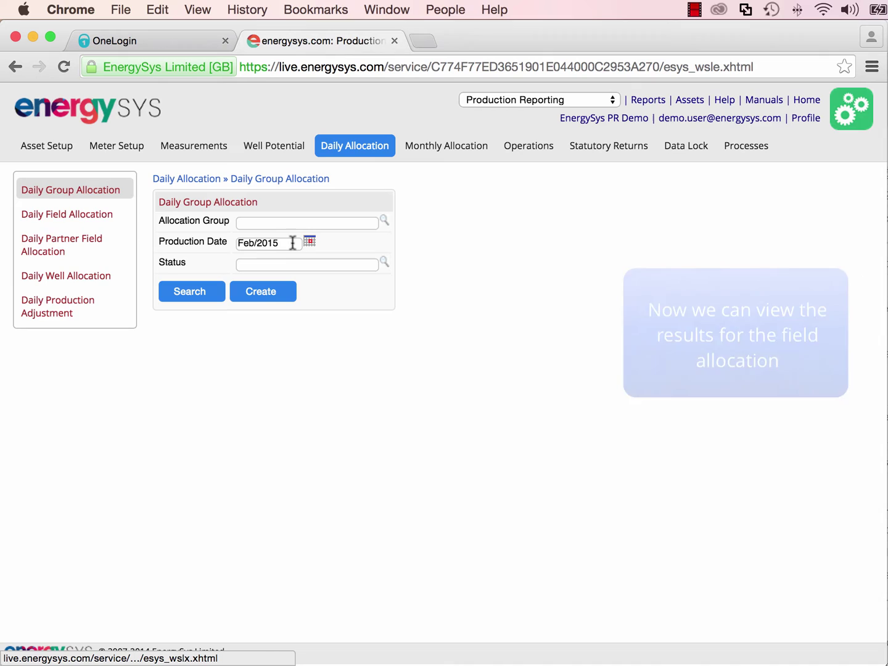
{"action": "left_click", "coordinate": [108, 215]}
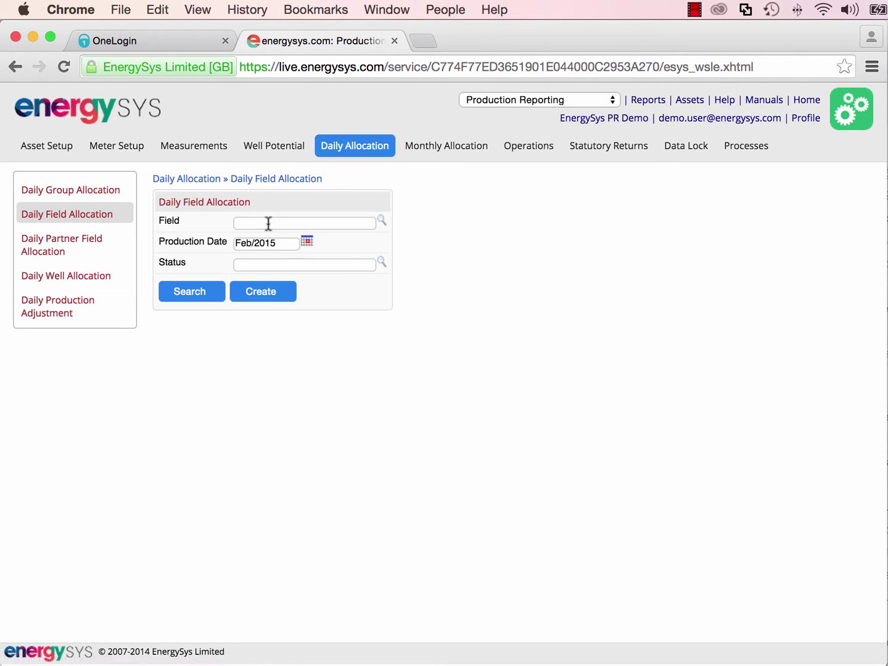
{"action": "left_click", "coordinate": [305, 242]}
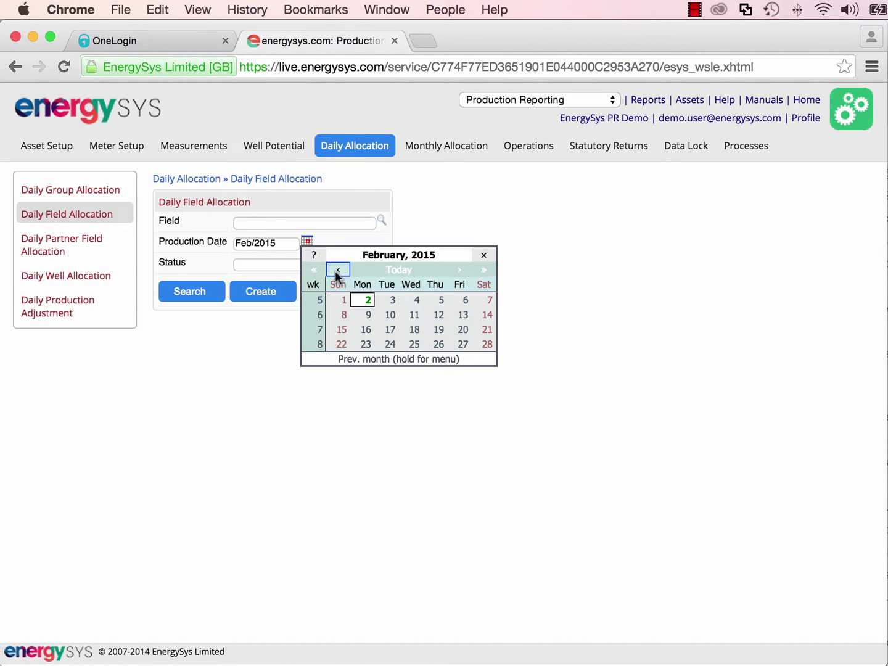
{"action": "left_click_drag", "start_coordinate": [337, 271], "coordinate": [339, 287]}
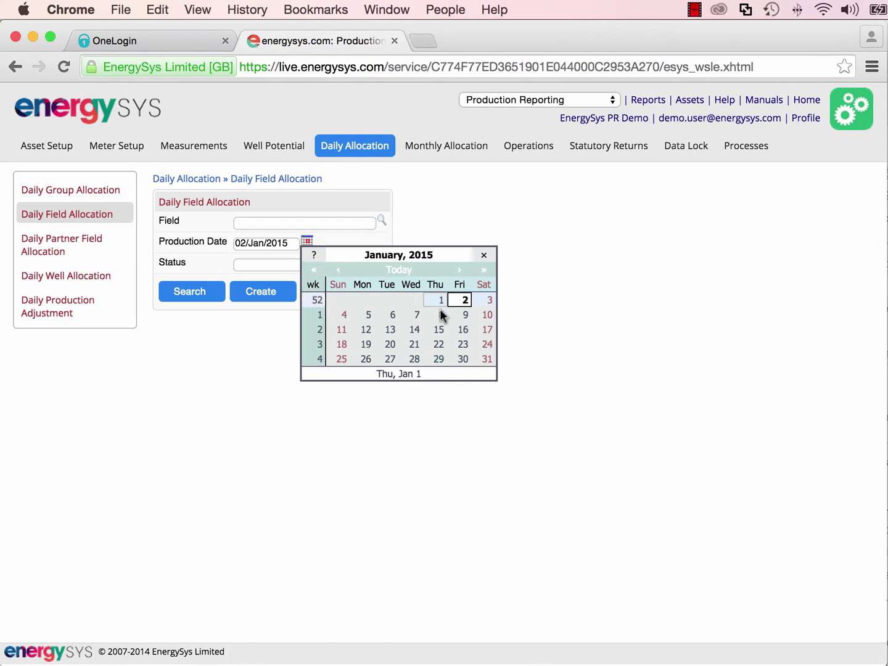
{"action": "left_click", "coordinate": [487, 330]}
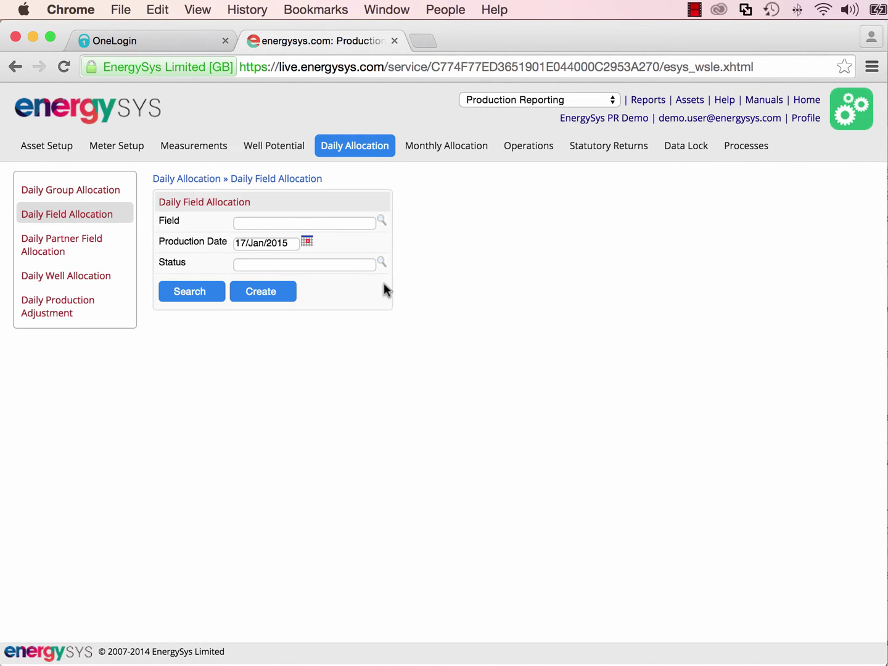
{"action": "left_click", "coordinate": [187, 291]}
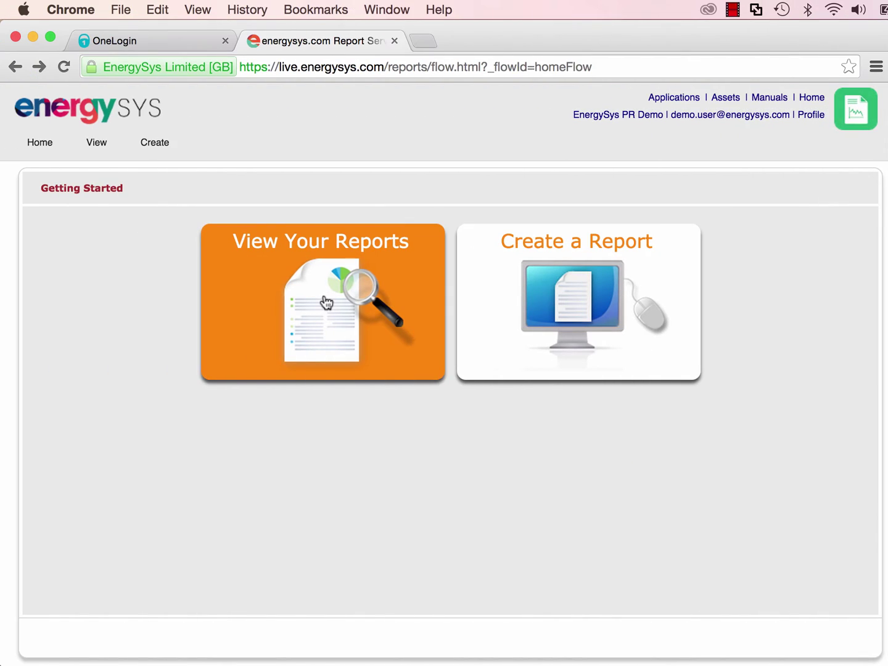
- Open the Daily Allocation Dashboard from the reports library
{"action": "left_click", "coordinate": [323, 303]}
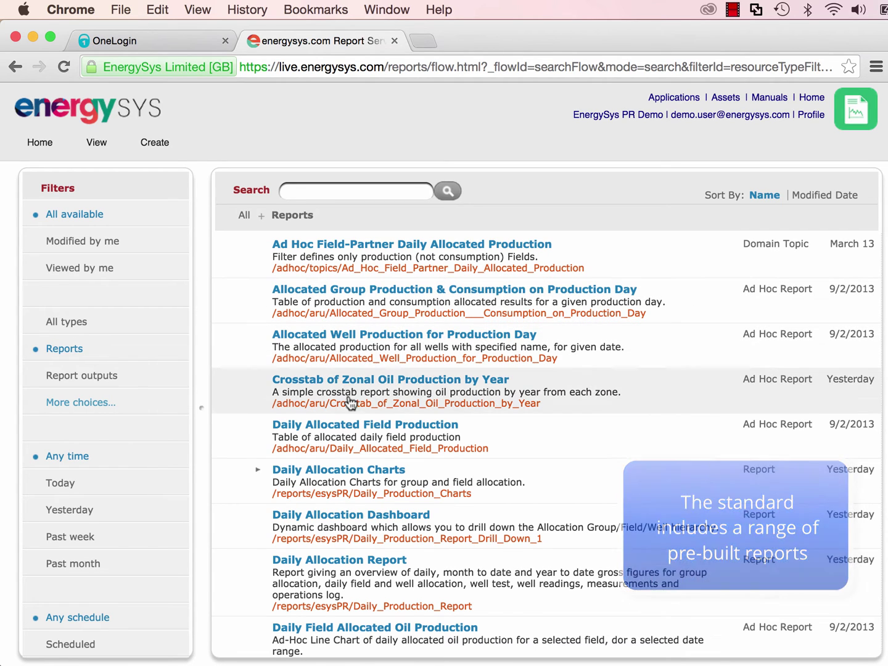
{"action": "left_click", "coordinate": [364, 518]}
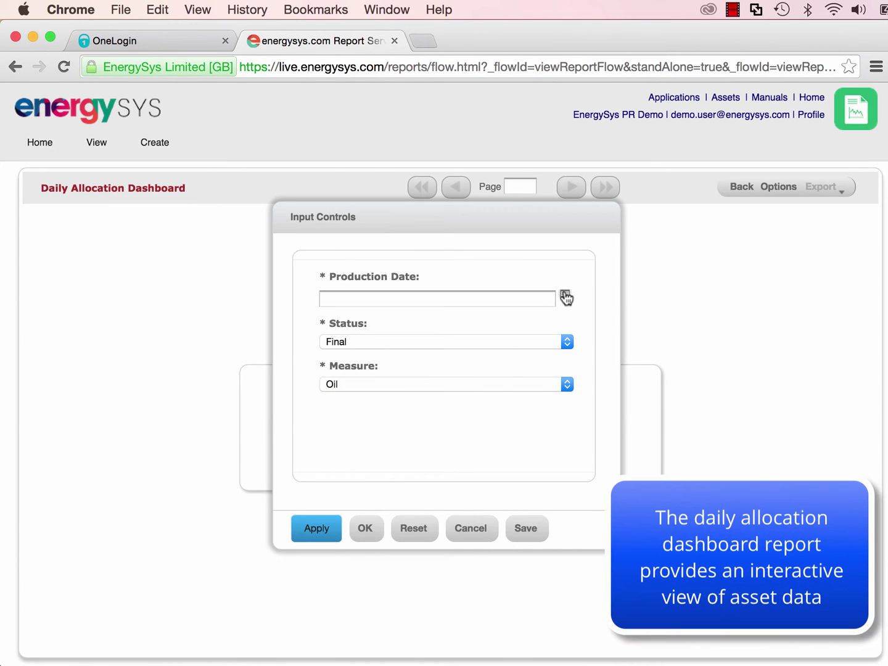
- Set the dashboard production date to 04/Jul/2014 and run it with Final status and Oil
{"action": "left_click", "coordinate": [565, 297]}
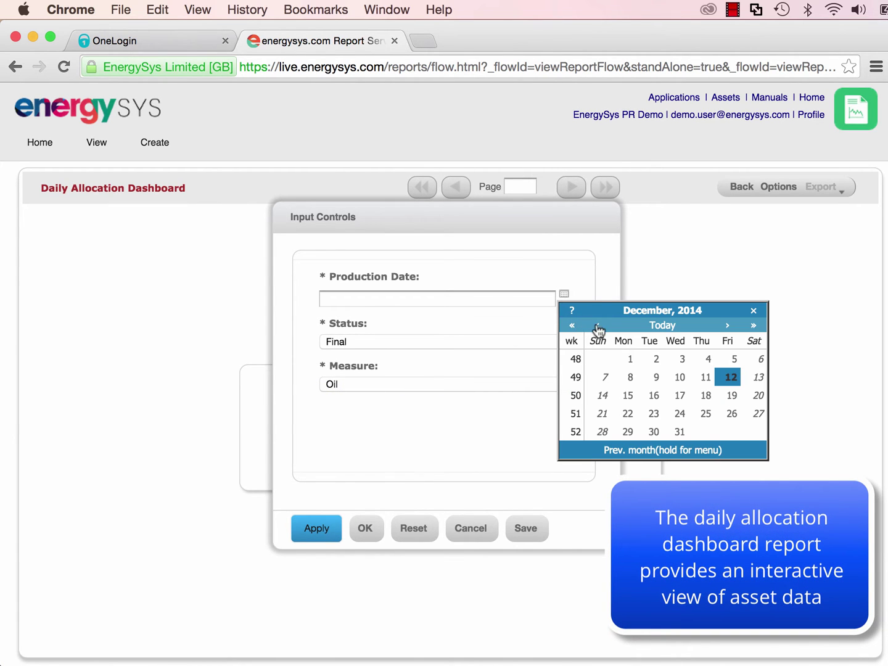
{"action": "left_click_drag", "start_coordinate": [601, 326], "coordinate": [615, 397]}
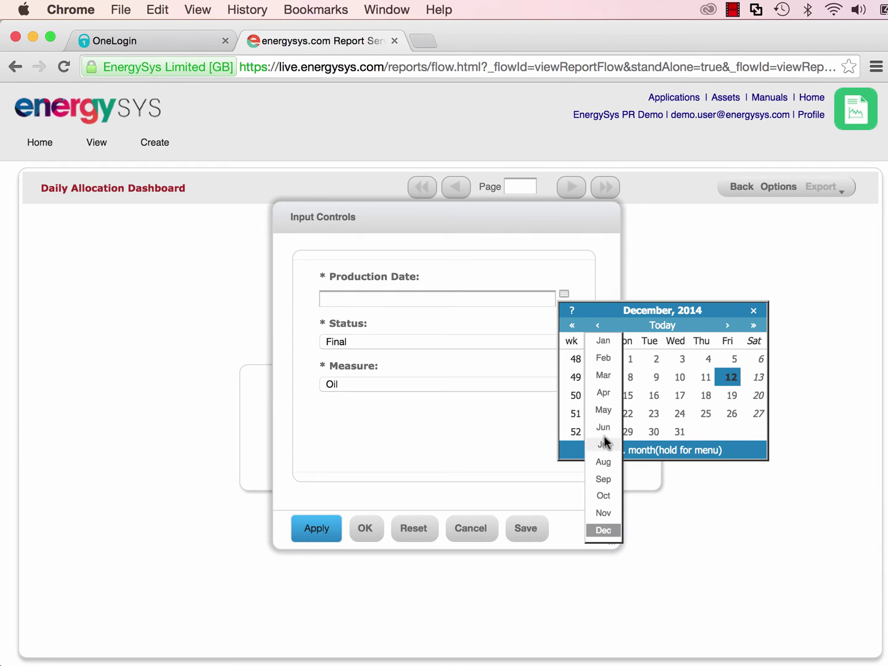
{"action": "left_click_drag", "start_coordinate": [604, 441], "coordinate": [604, 441]}
{"action": "left_click", "coordinate": [736, 359]}
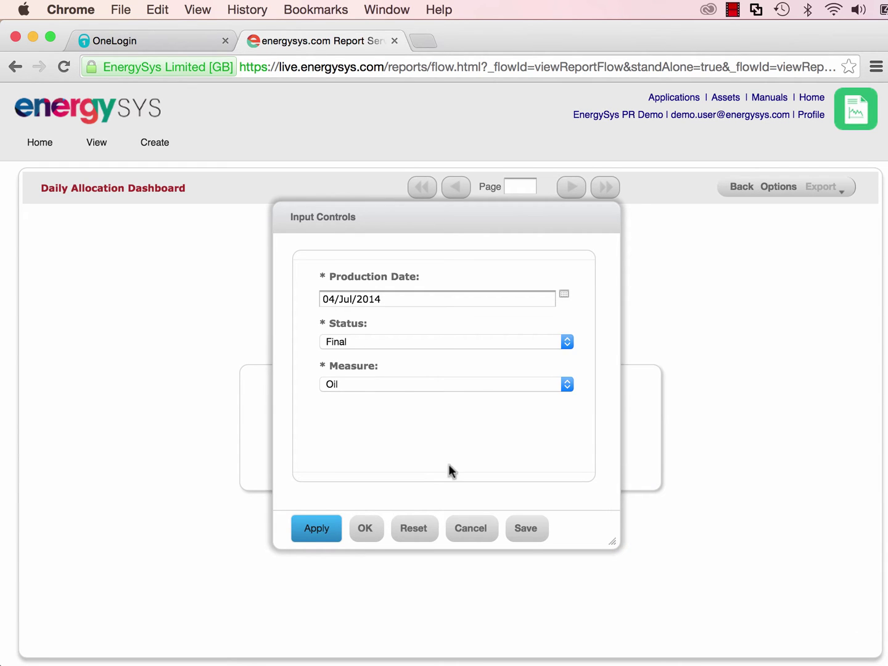
{"action": "left_click", "coordinate": [364, 537]}
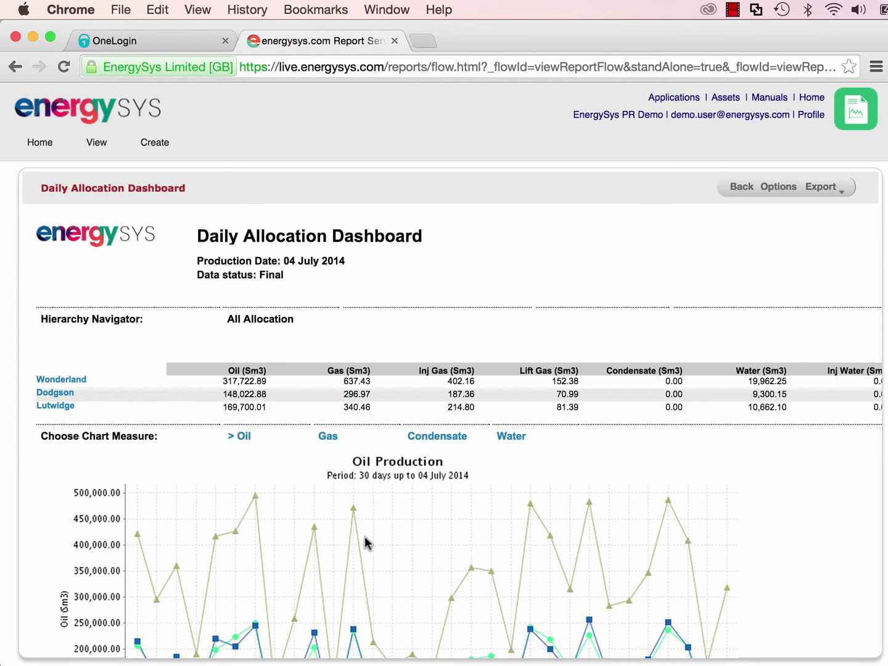
- Drill down the dashboard into the Dodgson allocation group, then the Hatter field
{"action": "scroll", "coordinate": [364, 536], "scroll_direction": "down", "scroll_amount": 5}
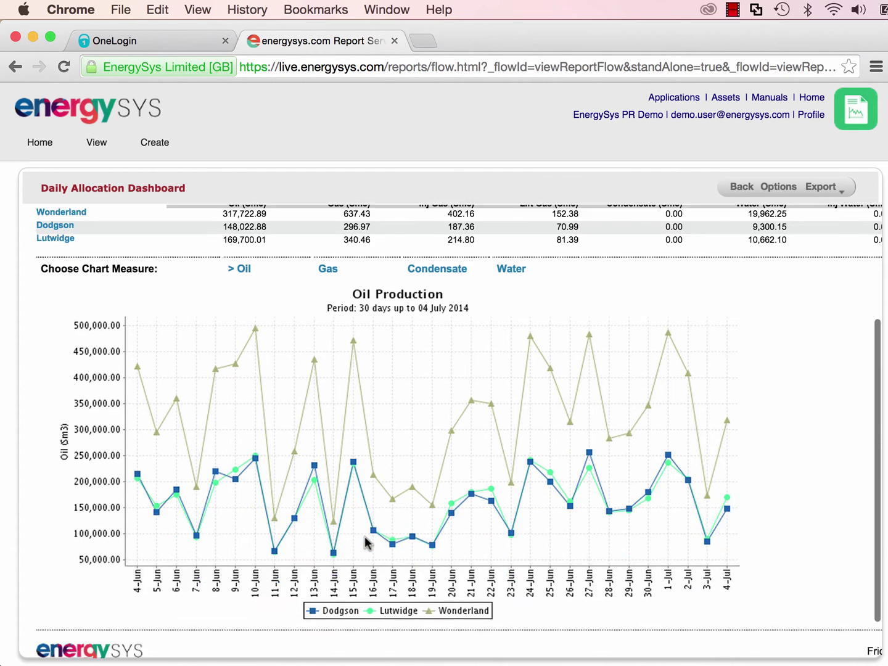
{"action": "scroll", "coordinate": [364, 540], "scroll_direction": "up", "scroll_amount": 5}
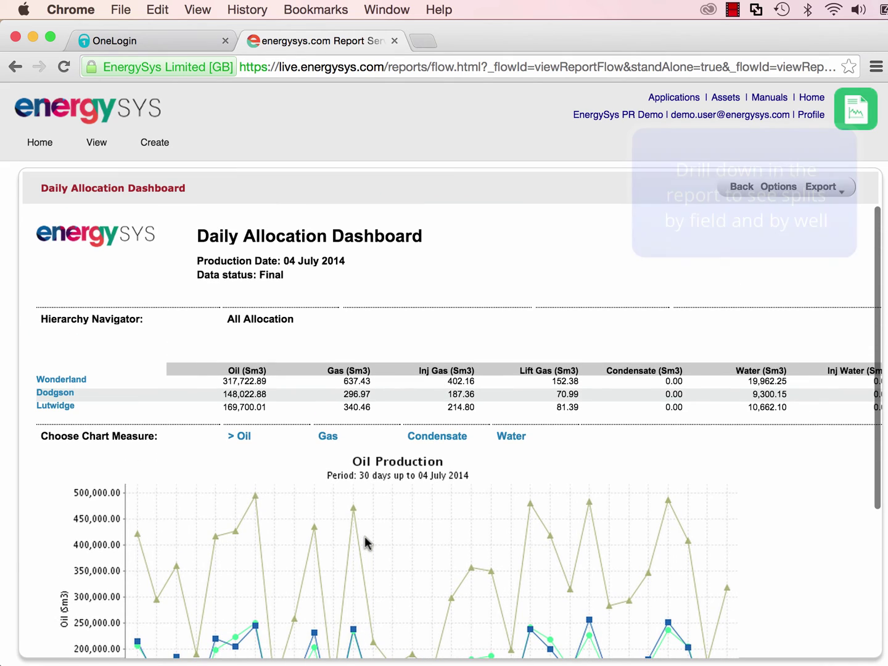
{"action": "left_click", "coordinate": [57, 394]}
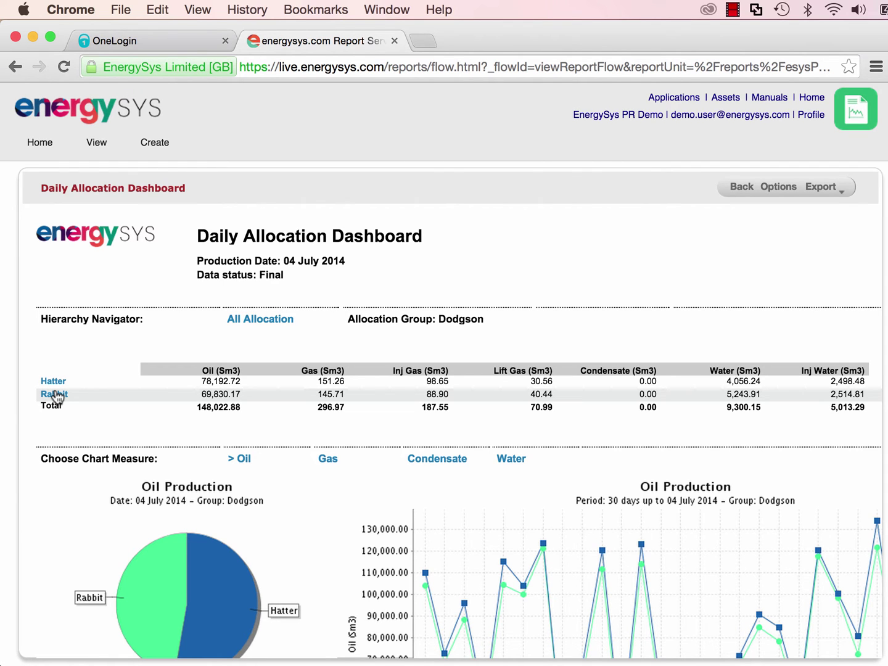
{"action": "scroll", "coordinate": [57, 397], "scroll_direction": "down", "scroll_amount": 3}
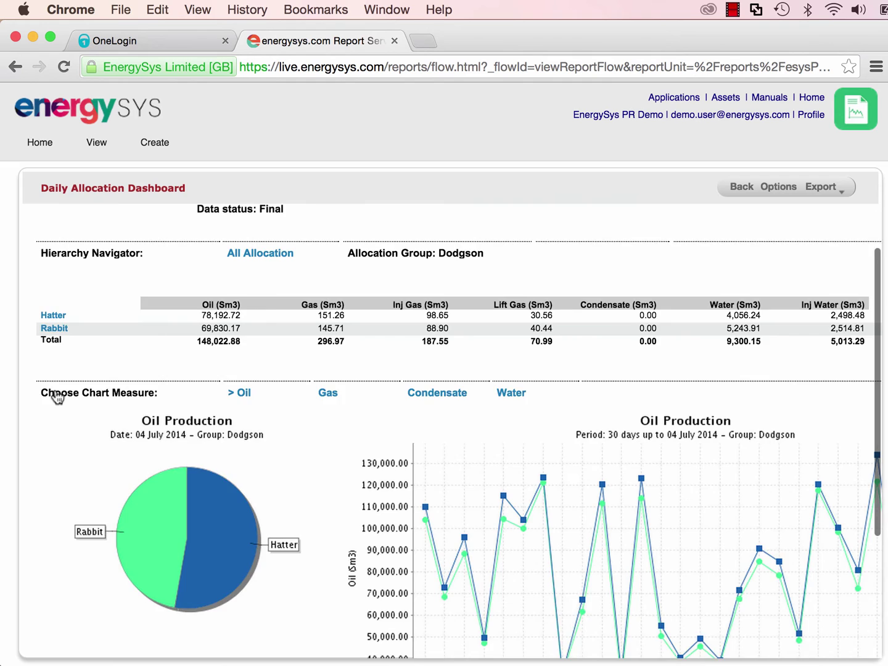
{"action": "scroll", "coordinate": [57, 396], "scroll_direction": "up", "scroll_amount": 3}
{"action": "left_click", "coordinate": [56, 382]}
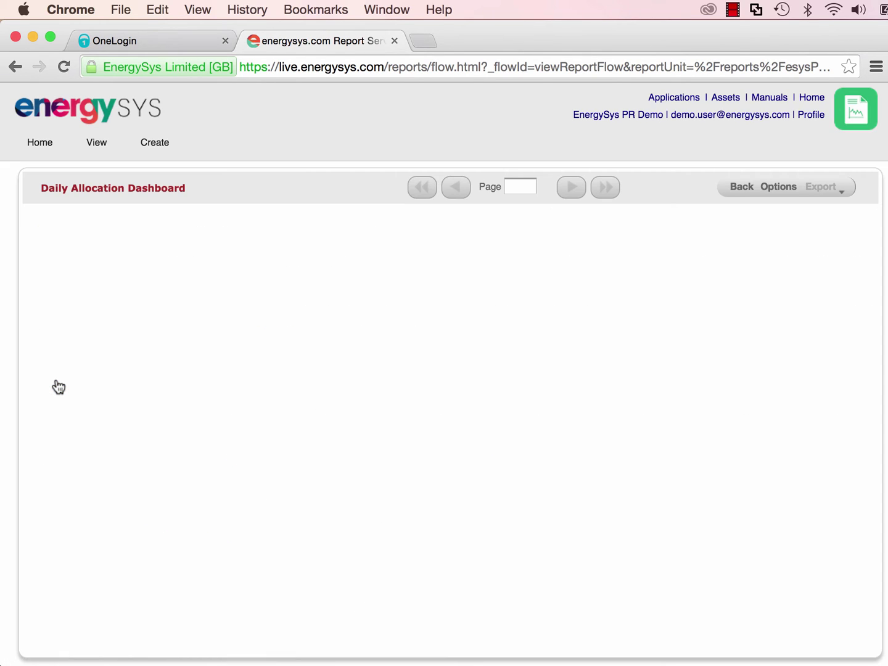
- Switch the chart measure to Gas and view the Gas Production charts
{"action": "scroll", "coordinate": [58, 387], "scroll_direction": "down", "scroll_amount": 6}
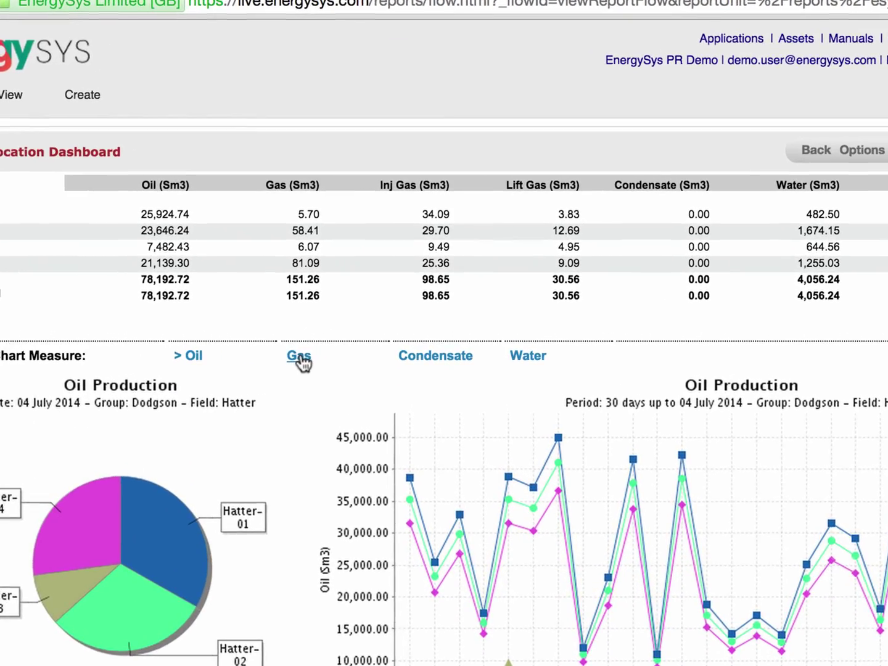
{"action": "left_click", "coordinate": [300, 357]}
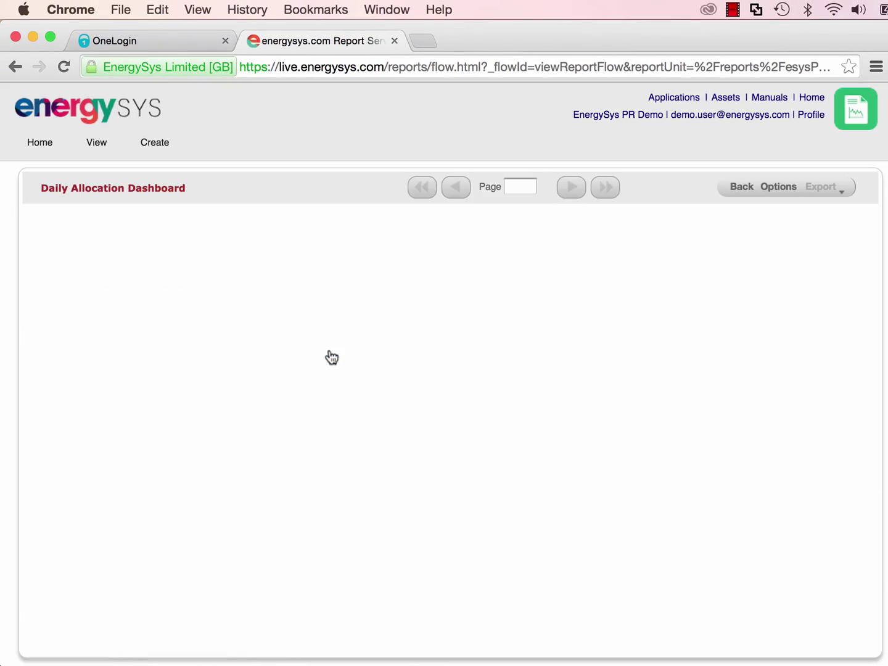
{"action": "scroll", "coordinate": [331, 359], "scroll_direction": "down", "scroll_amount": 5}
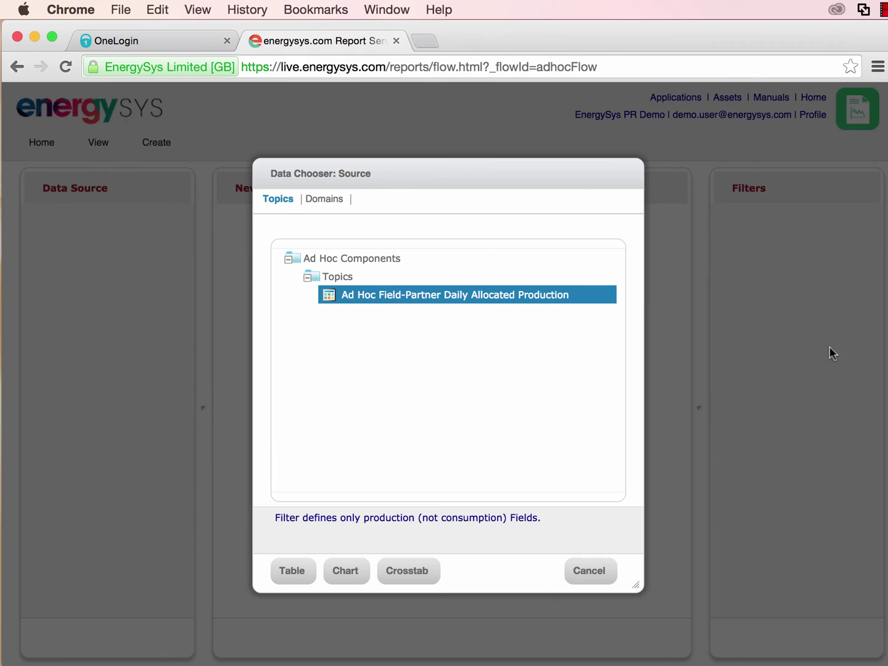
- Choose the Crosstab layout for the Ad Hoc Field-Partner Daily Allocated Production topic
{"action": "left_click", "coordinate": [406, 578]}
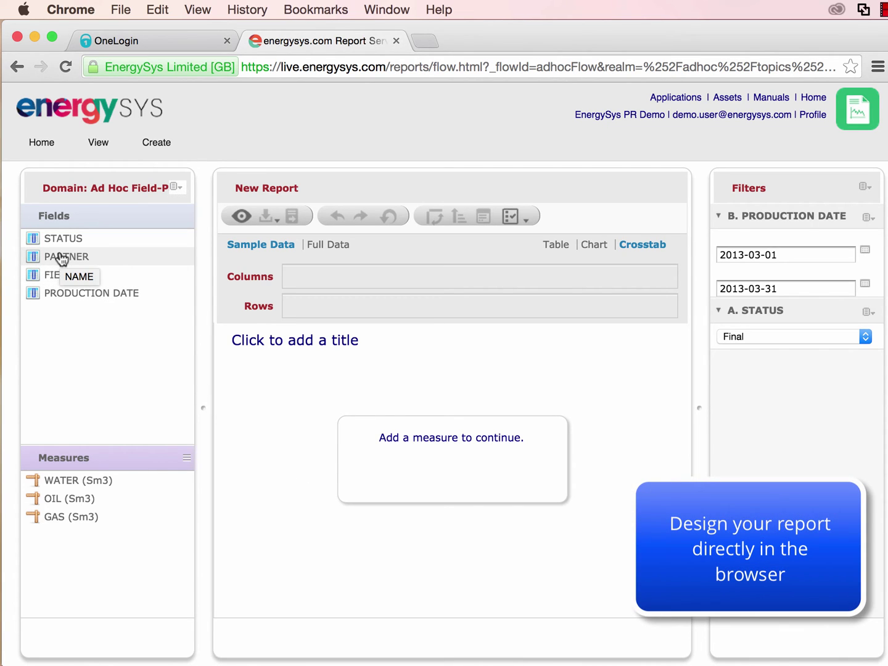
- Lay out the crosstab: PRODUCTION DATE and PARTNER as rows, WATER and OIL as measures, FIELD as columns
{"action": "left_click_drag", "start_coordinate": [64, 295], "coordinate": [314, 312]}
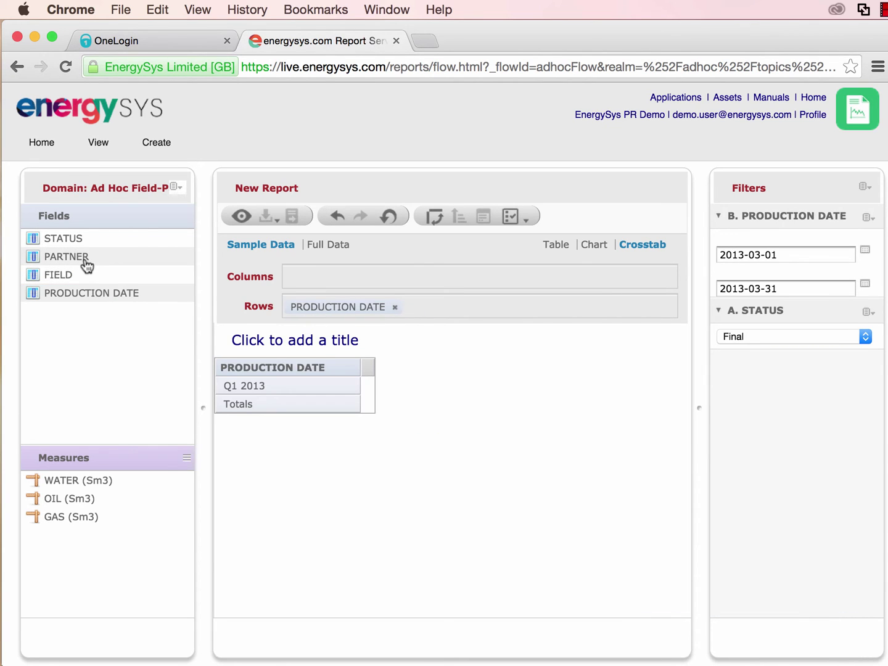
{"action": "left_click_drag", "start_coordinate": [87, 263], "coordinate": [447, 307]}
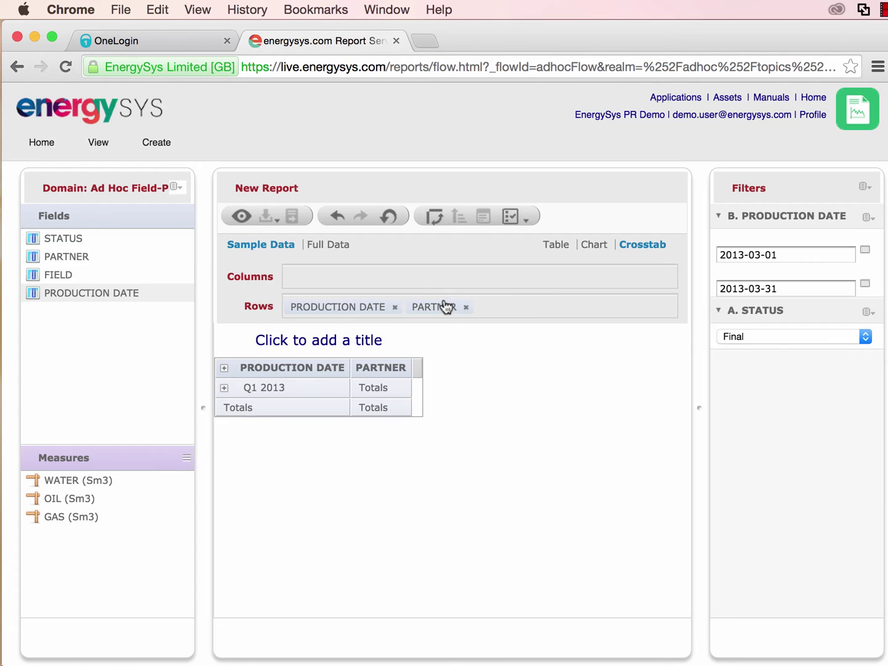
{"action": "double_click", "coordinate": [96, 479]}
{"action": "double_click", "coordinate": [79, 499]}
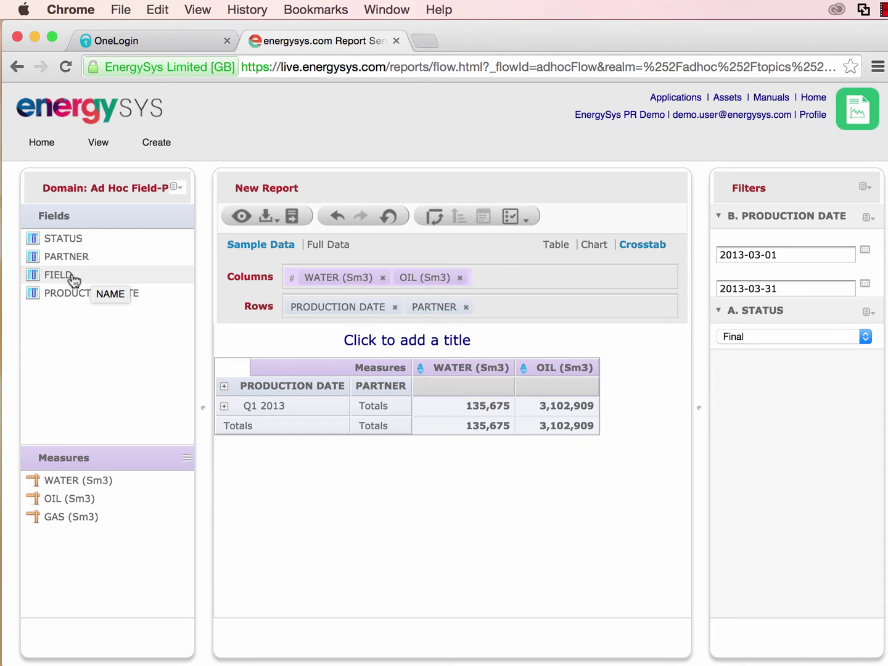
{"action": "left_click_drag", "start_coordinate": [74, 279], "coordinate": [315, 282]}
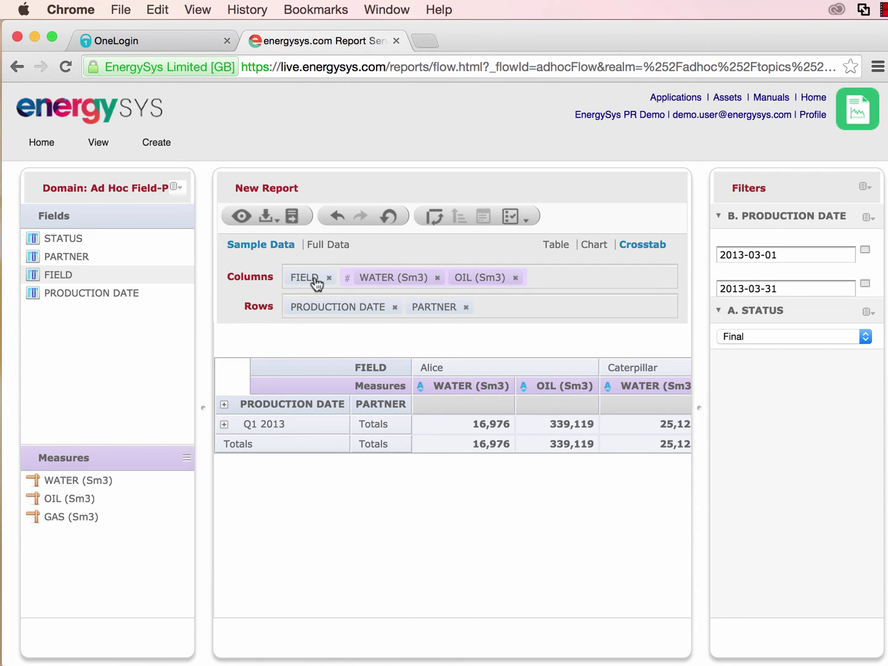
- Group the production dates by Day and view the crosstab as a full report
{"action": "left_click", "coordinate": [222, 406]}
{"action": "right_click", "coordinate": [280, 399]}
{"action": "mouse_move", "coordinate": [323, 415]}
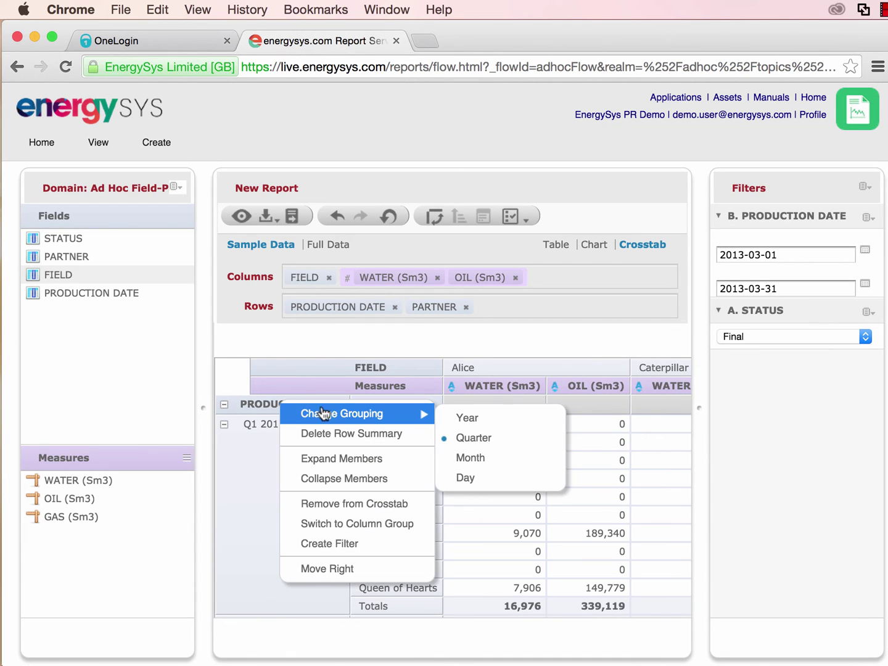
{"action": "left_click", "coordinate": [471, 478]}
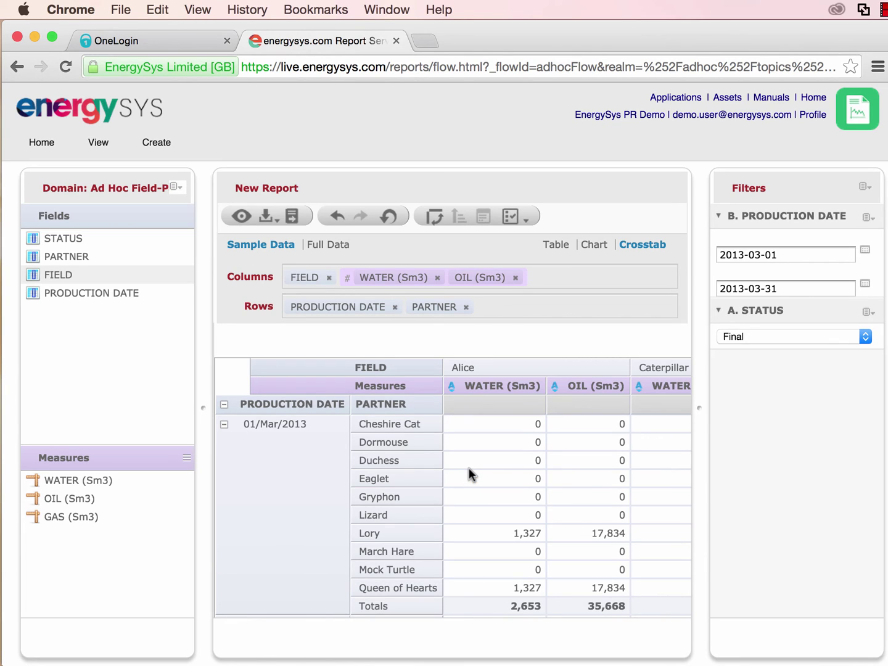
{"action": "left_click", "coordinate": [293, 216]}
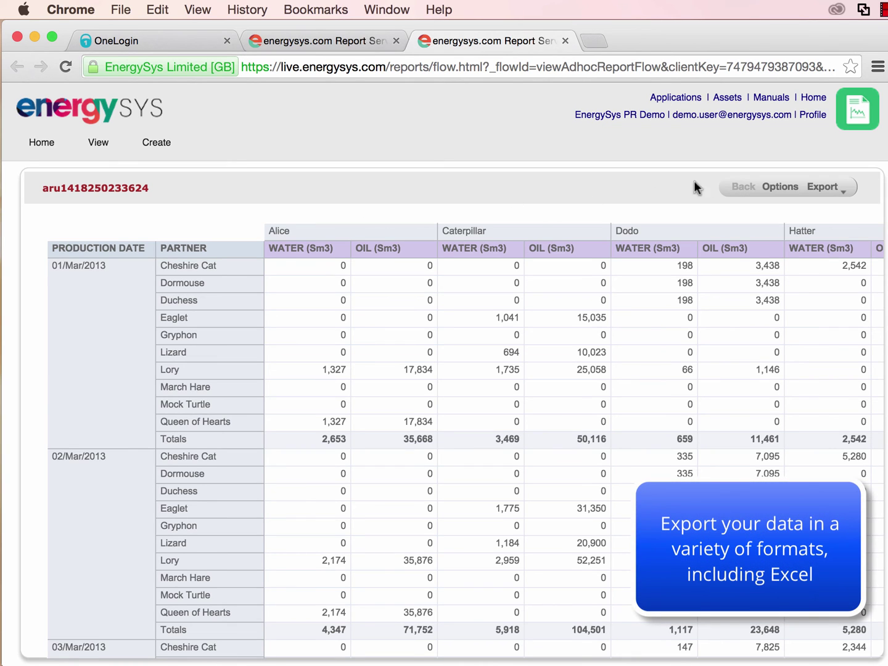
- Export the crosstab report as an Excel file (aru1418250233624.xls)
{"action": "left_click", "coordinate": [825, 187]}
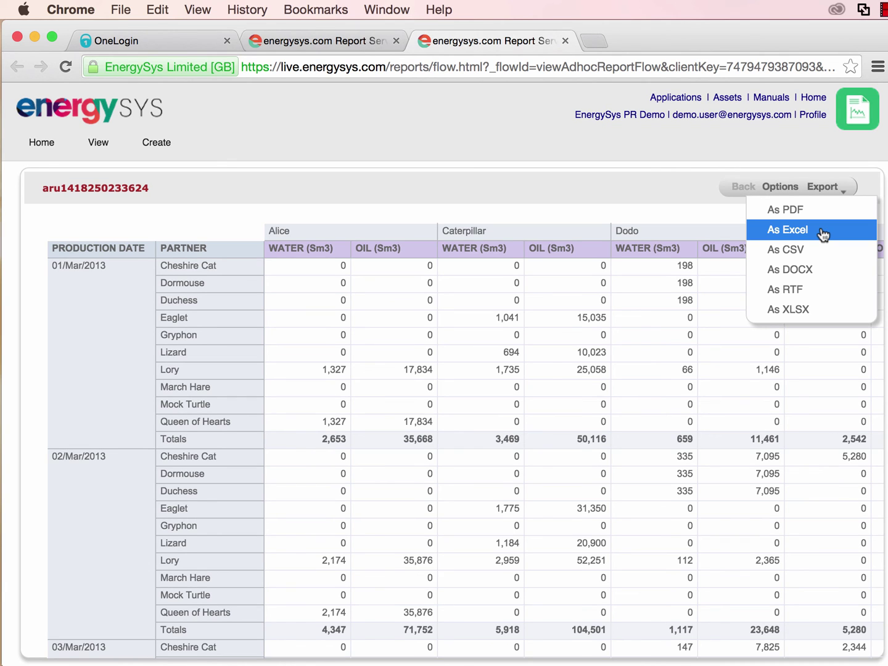
{"action": "left_click", "coordinate": [787, 230]}
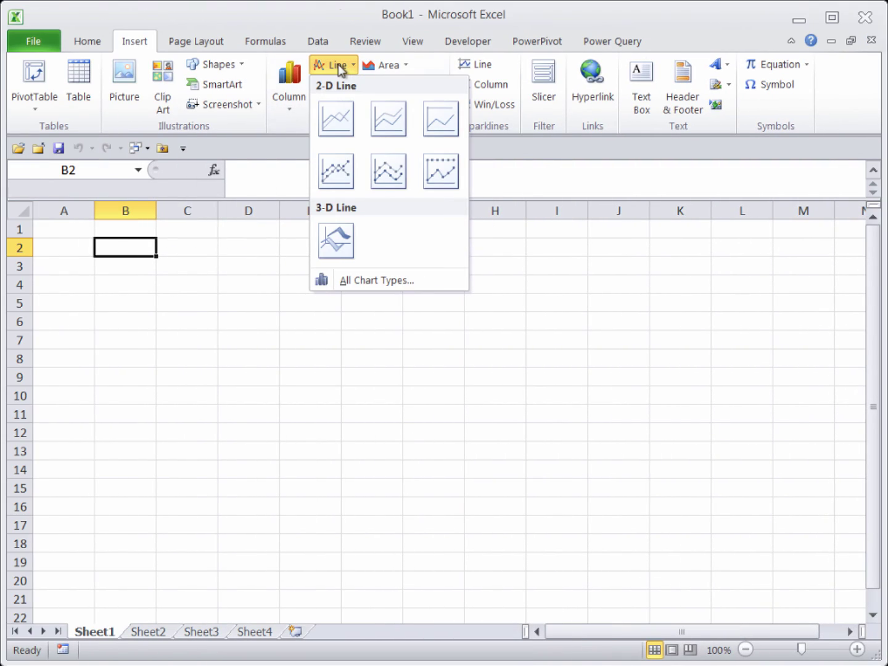
- Insert a 2-D line chart on Sheet1 using the Sheet4 production table as its data range
{"action": "left_click", "coordinate": [339, 114]}
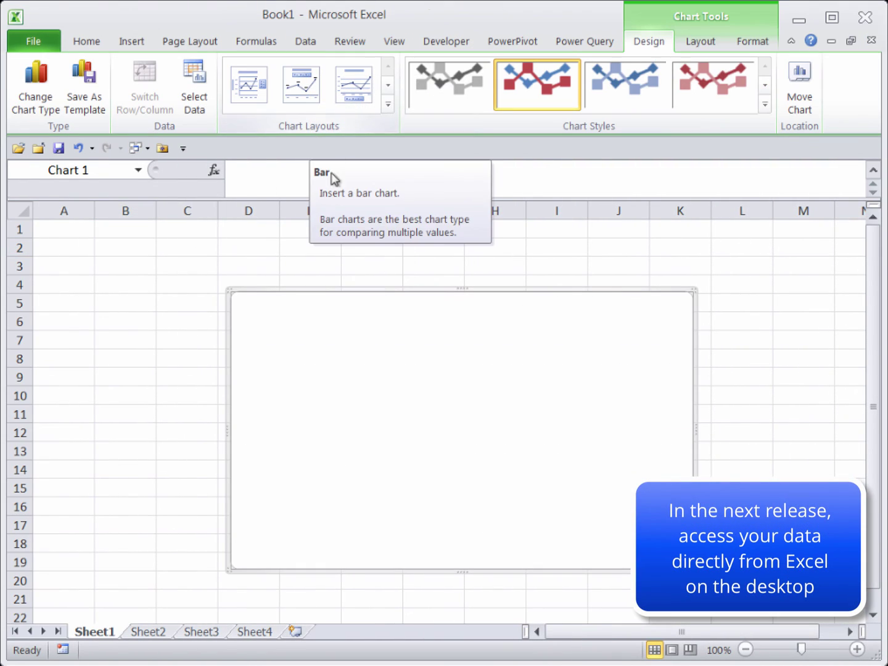
{"action": "right_click", "coordinate": [330, 345]}
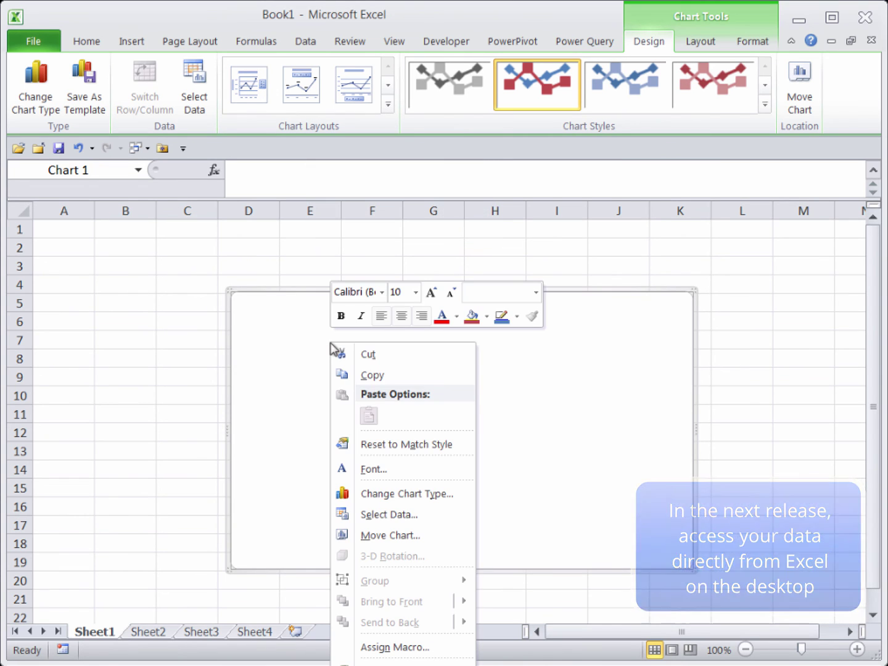
{"action": "left_click", "coordinate": [407, 515]}
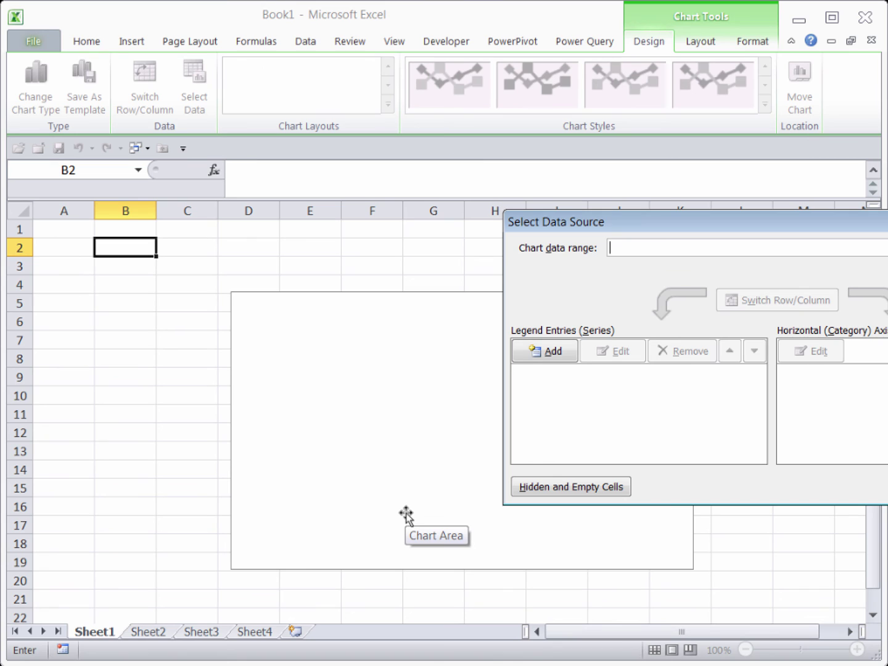
{"action": "left_click", "coordinate": [257, 631]}
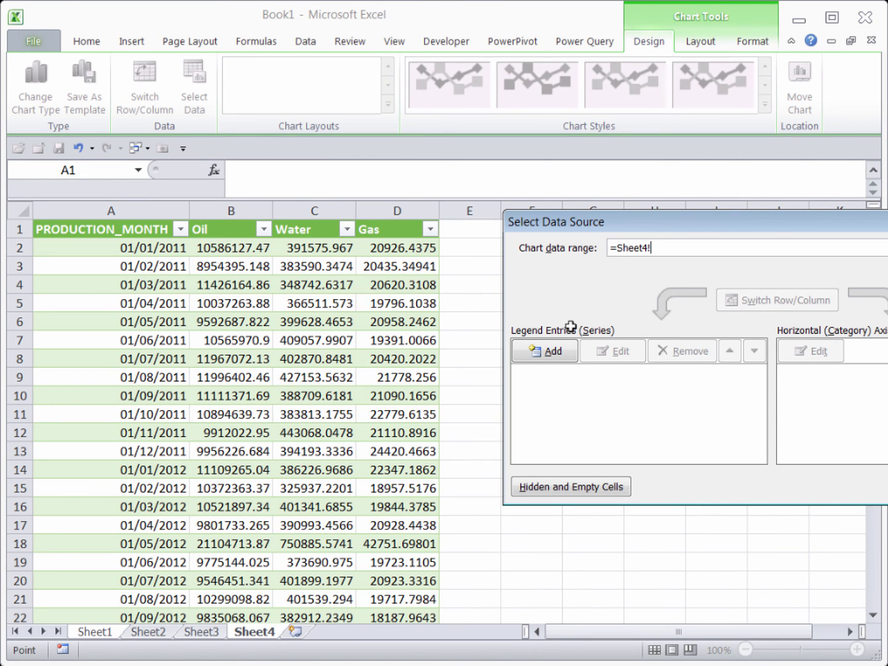
{"action": "left_click_drag", "start_coordinate": [119, 237], "coordinate": [390, 591]}
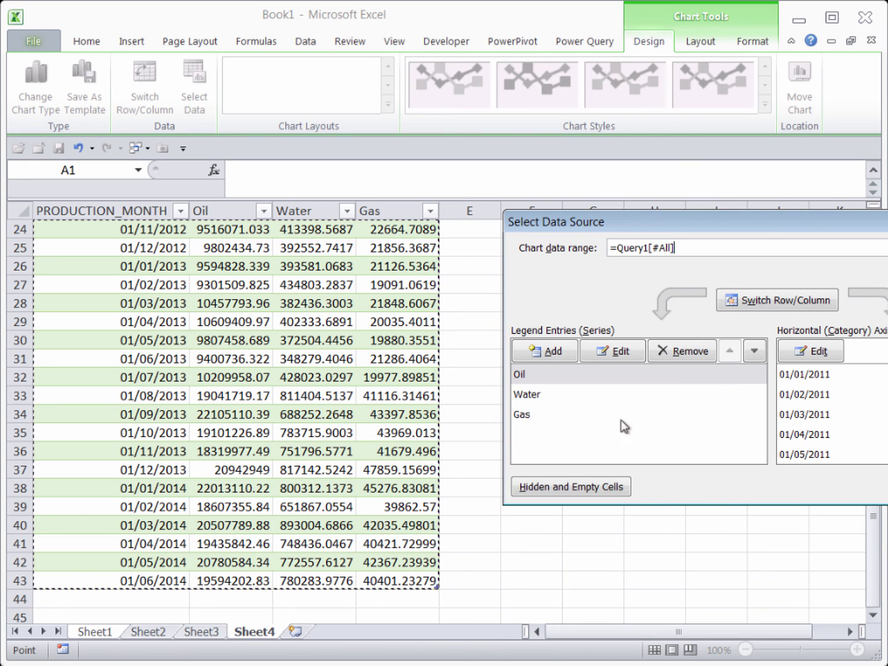
{"action": "left_click_drag", "start_coordinate": [806, 216], "coordinate": [560, 253]}
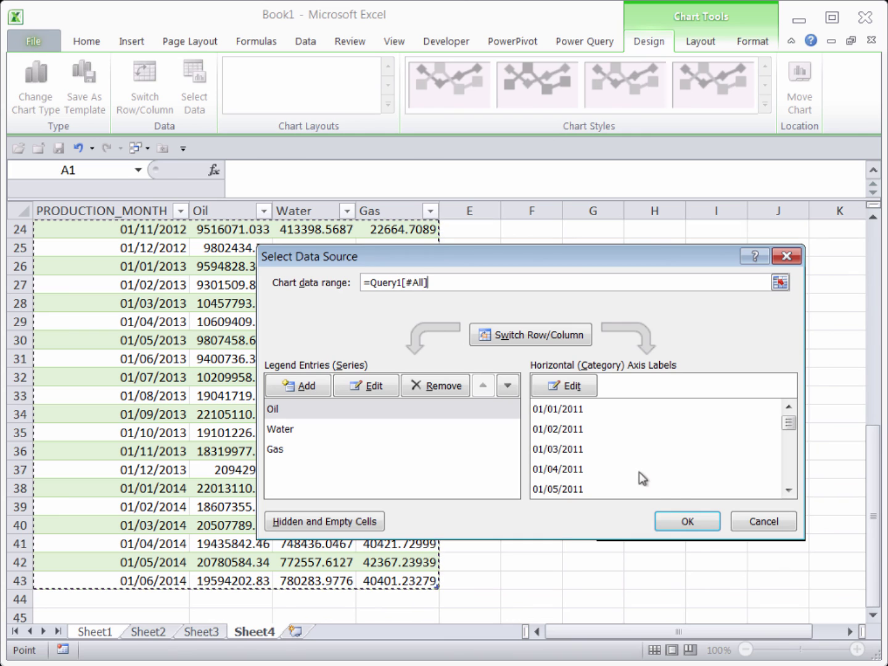
{"action": "left_click", "coordinate": [687, 523]}
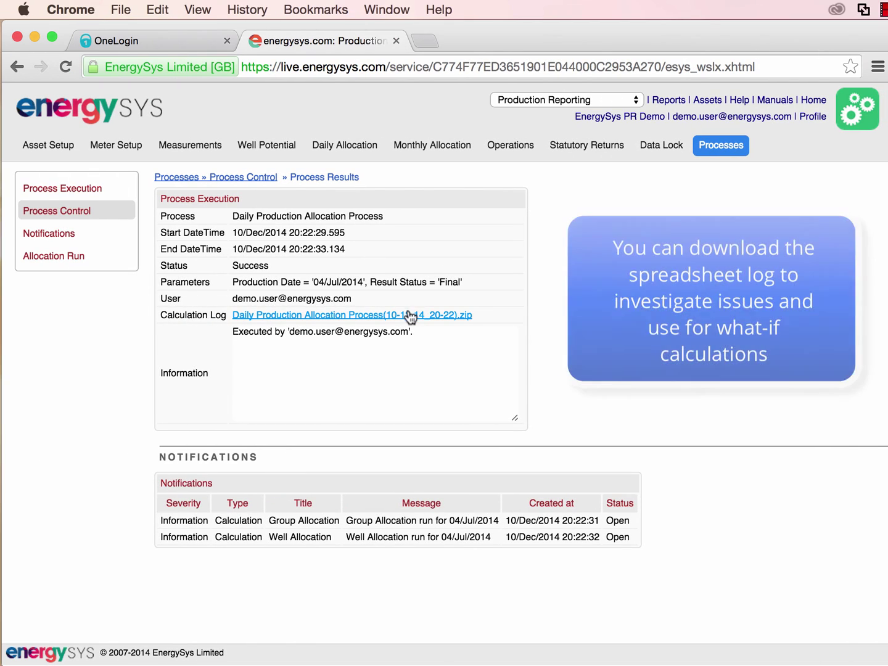
- Download the Calculation Log .zip for the Daily Production Allocation Process run
{"action": "left_click", "coordinate": [406, 315]}
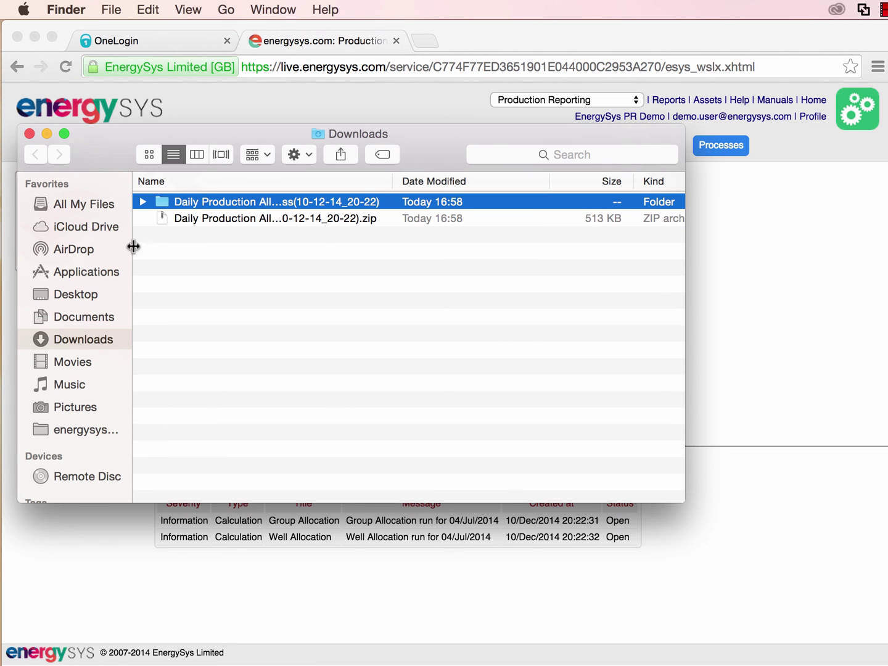
- Open 006_Daily Well Production Allocation.xls from the extracted Daily Production Allocation Process folder
{"action": "left_click", "coordinate": [142, 203]}
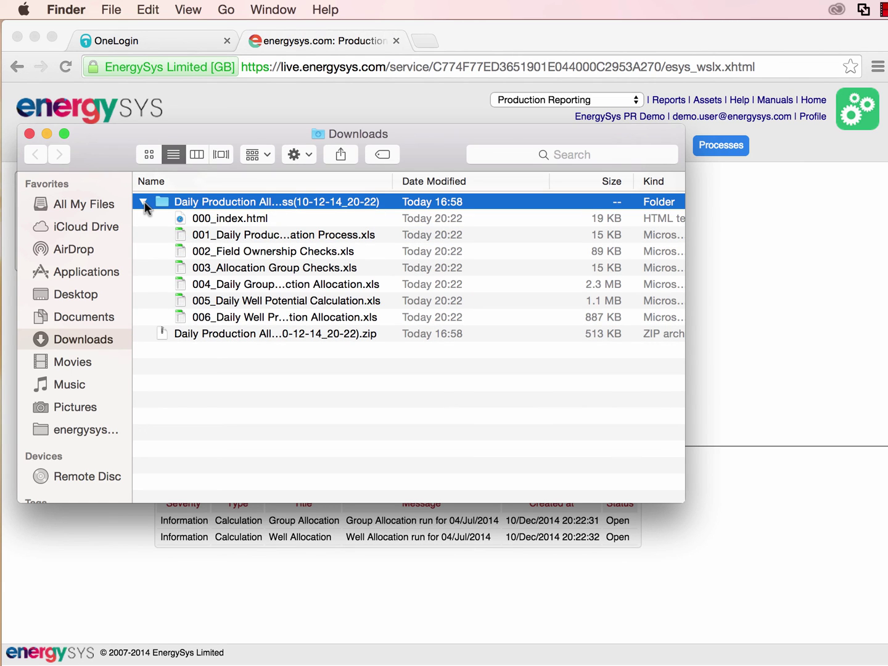
{"action": "double_click", "coordinate": [258, 316]}
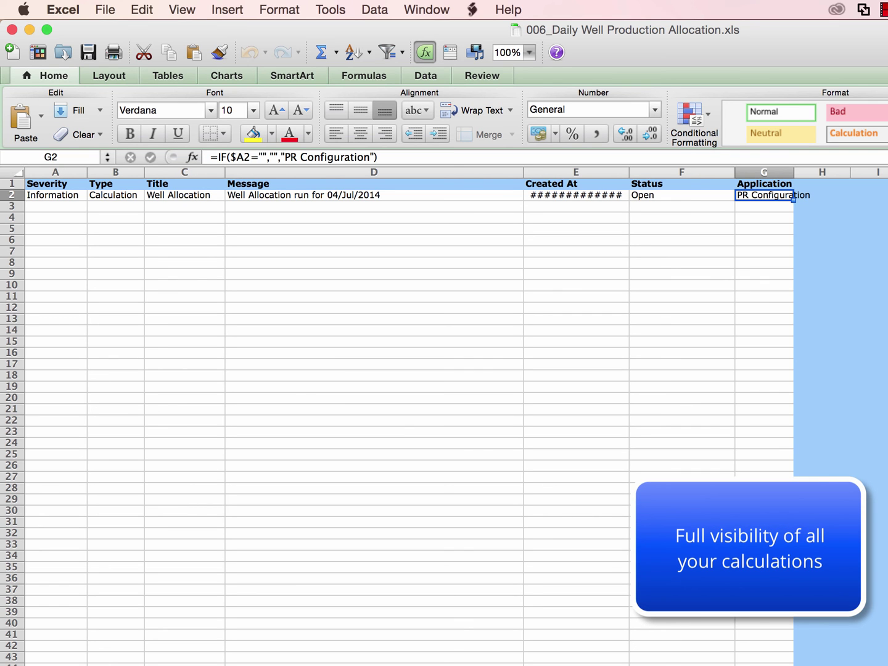
- Move to the next worksheet listing per-well allocated oil, condensate, gas and water for 04/Jul/2014
{"action": "key", "text": "ctrl+Page_Down"}
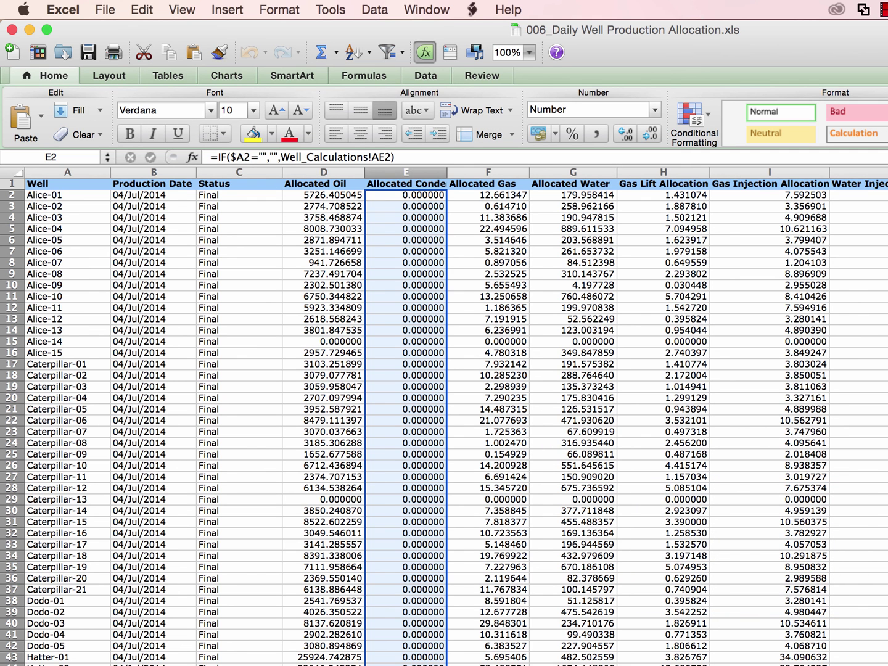